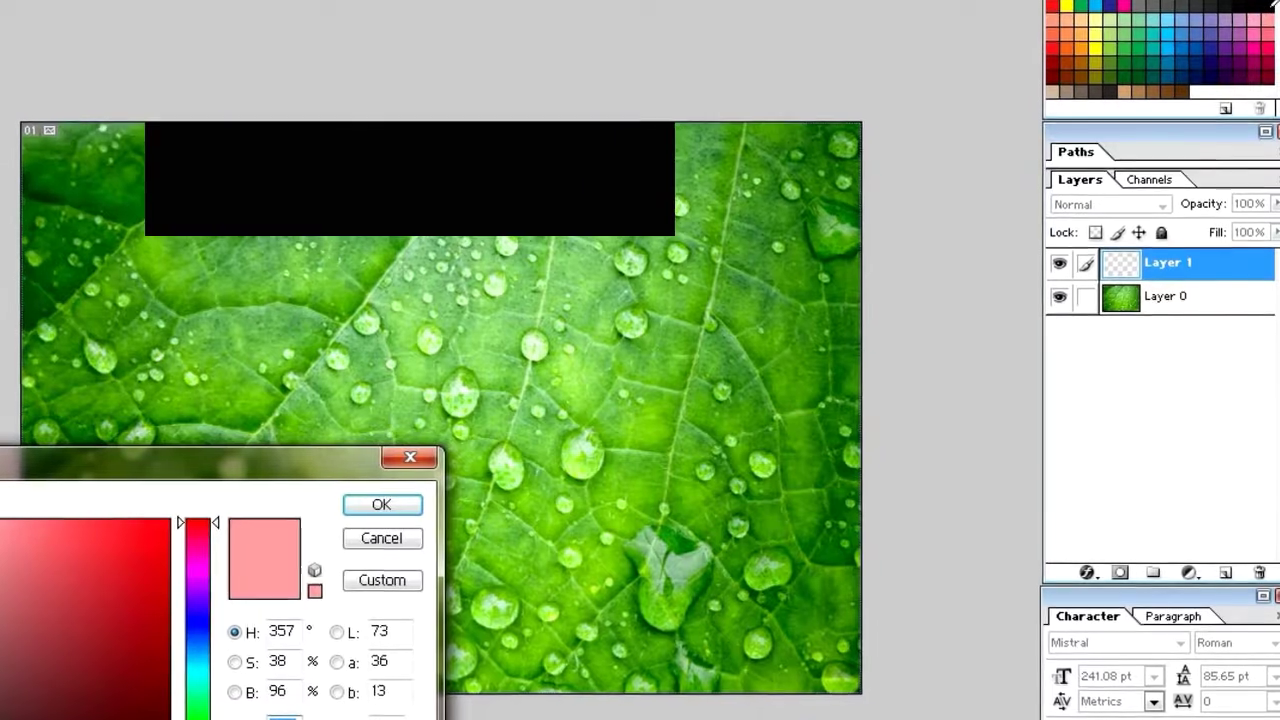
# - Set the text colour to black and enter the word "WATER" as a text layer over the leaf image
pyautogui.click(1265, 12)
pyautogui.click(358, 508)
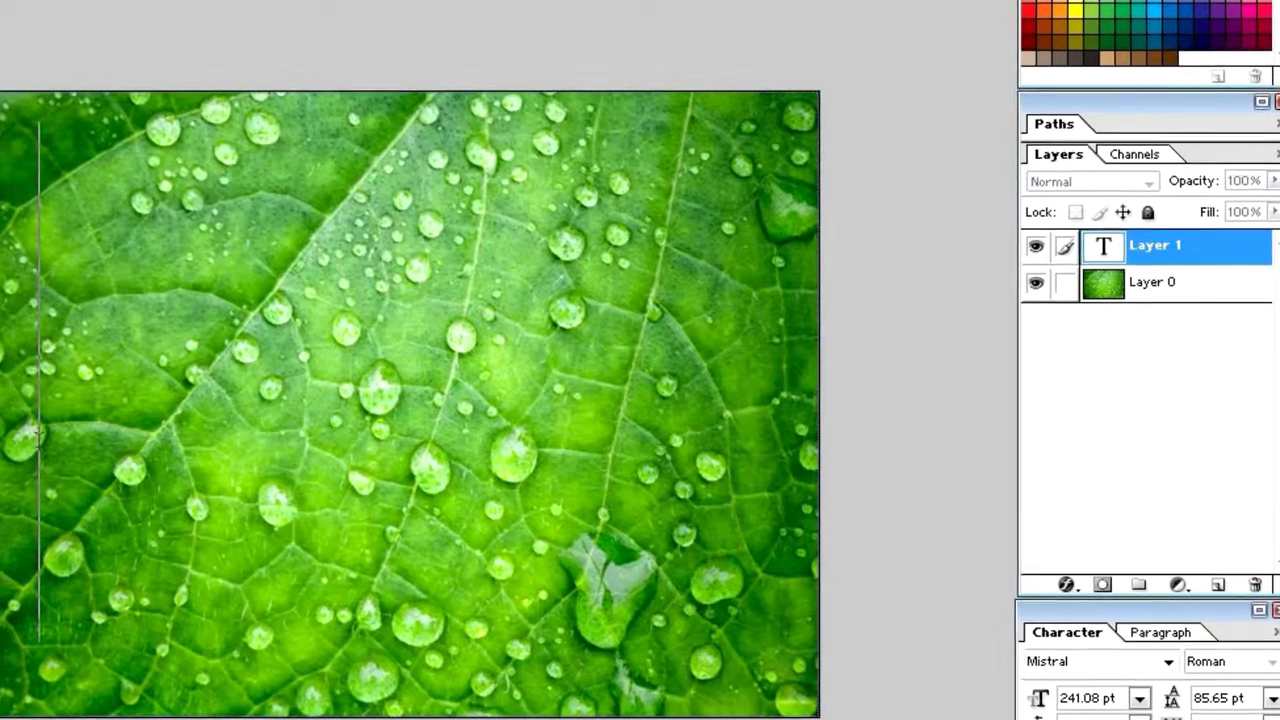
pyautogui.write('NA')
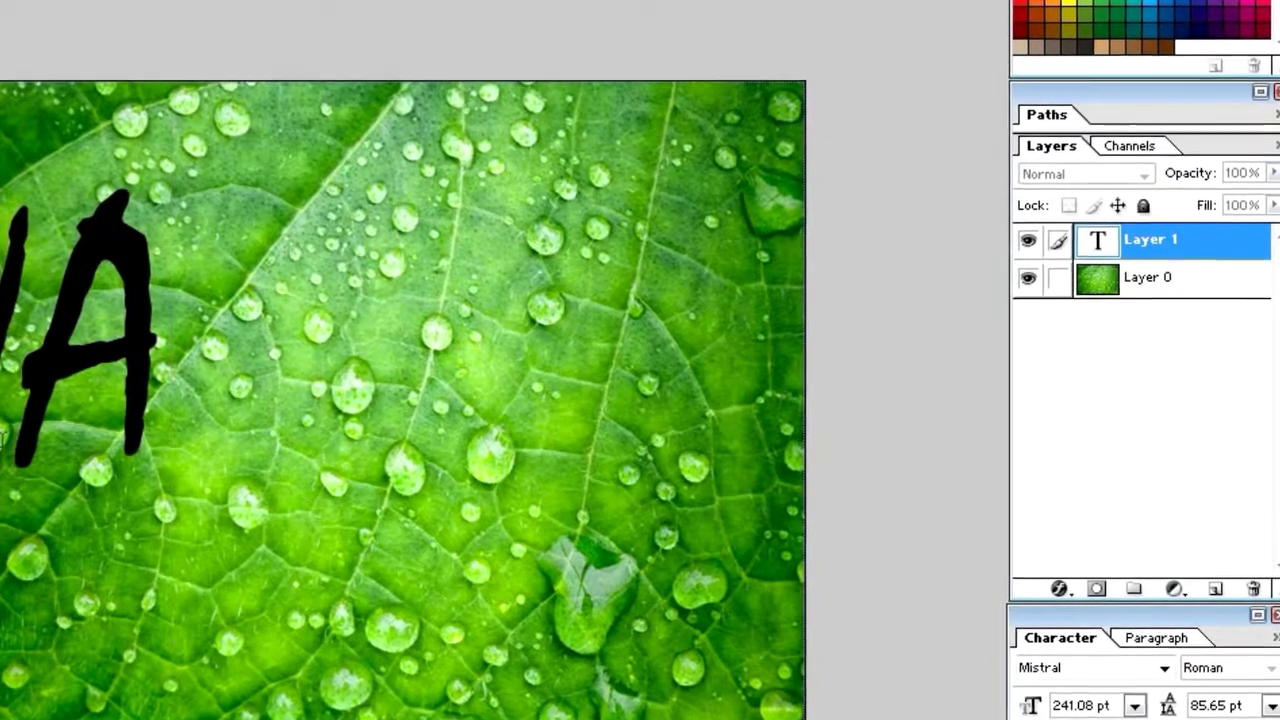
pyautogui.write('TER')
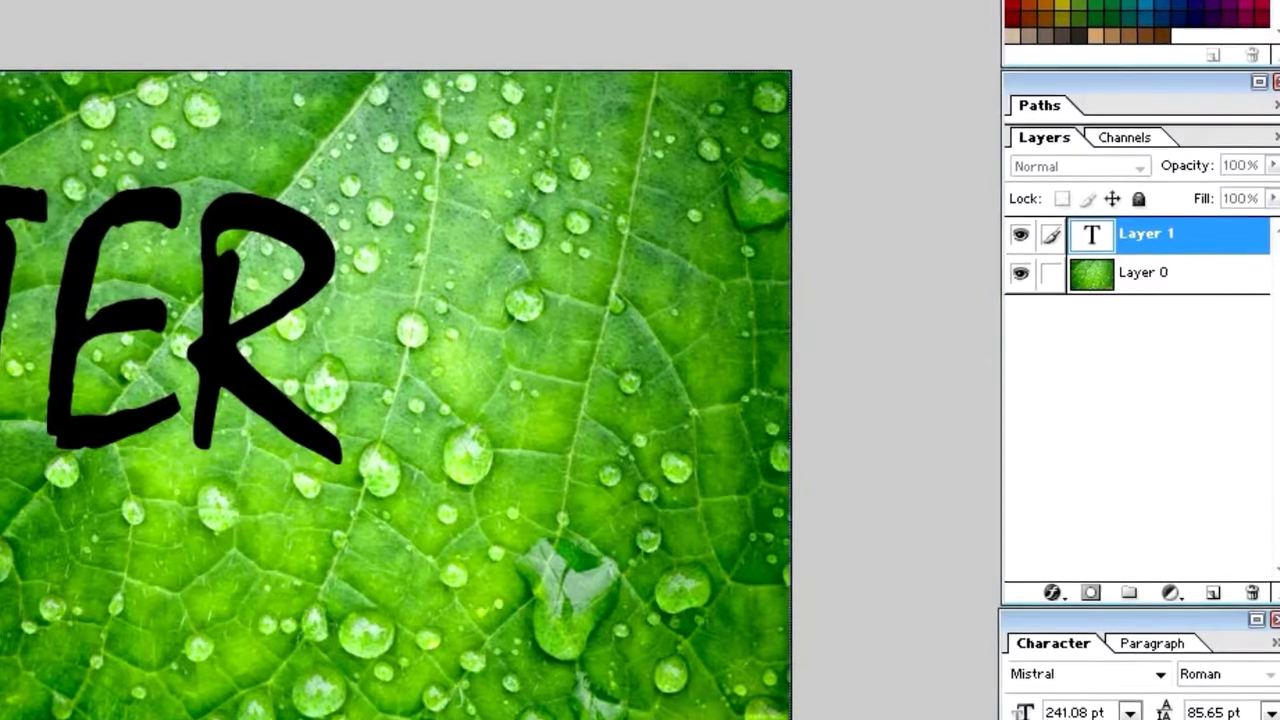
pyautogui.hotkey('ctrl', 'Return')
# - Move the WATER text onto the middle of the leaf image and scale it down with Free Transform
pyautogui.moveTo(2, 338); pyautogui.dragTo(312, 423)
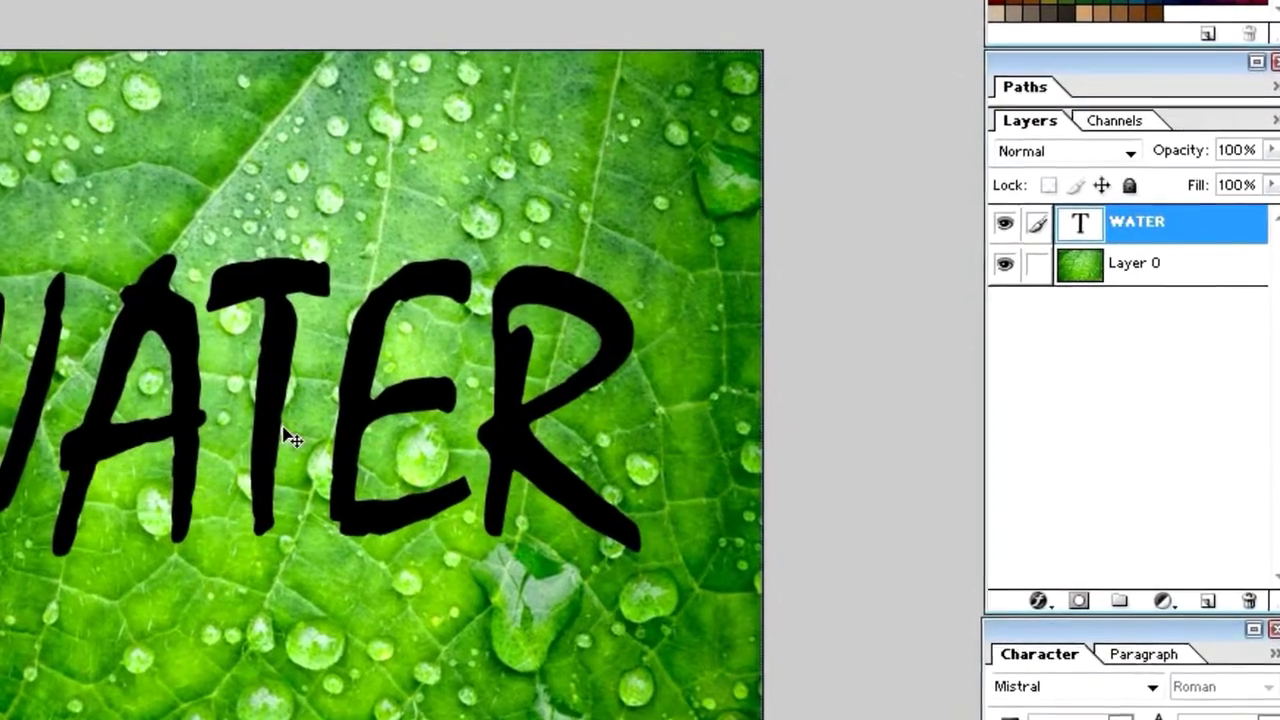
pyautogui.hotkey('ctrl', 't')
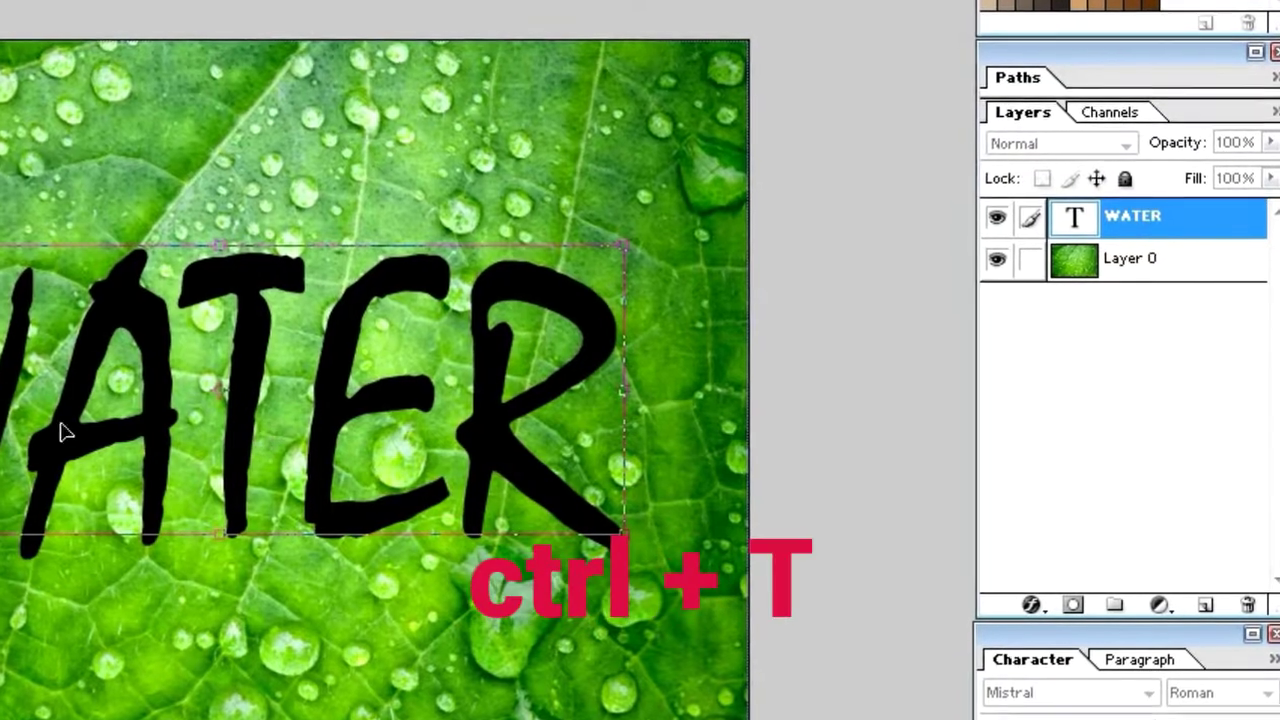
pyautogui.moveTo(611, 537); pyautogui.dragTo(487, 500)
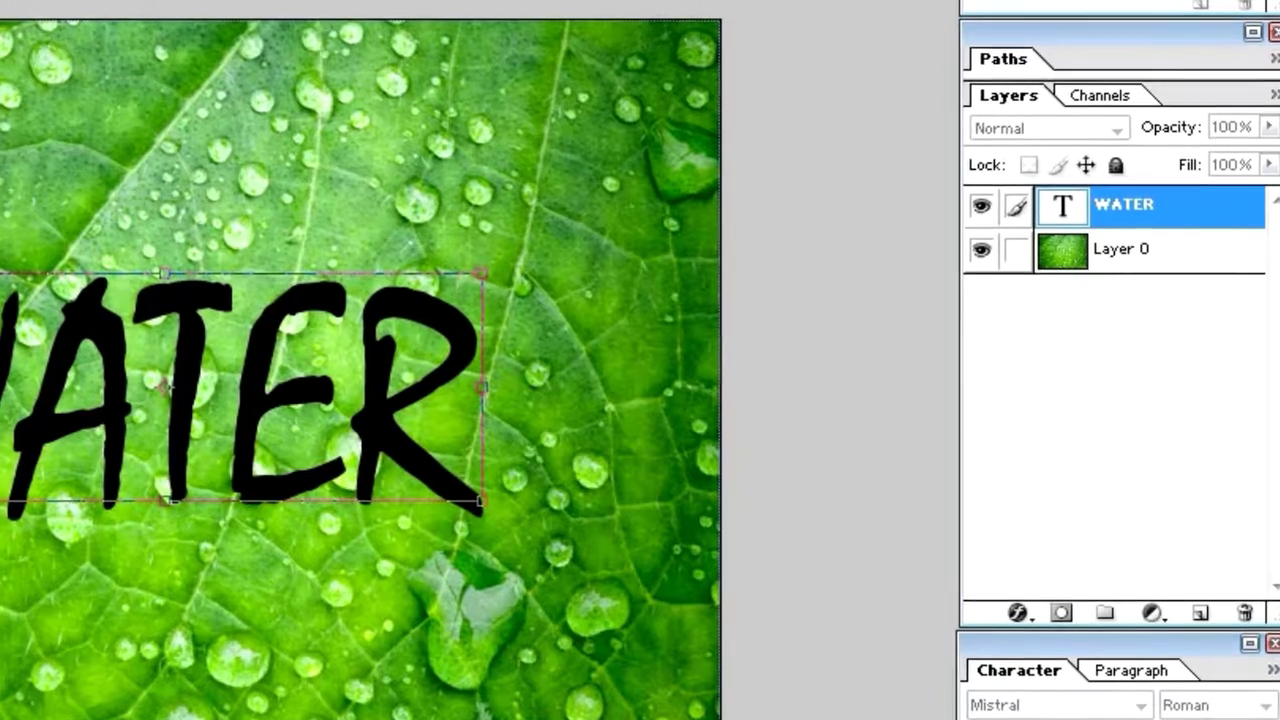
pyautogui.press('Return')
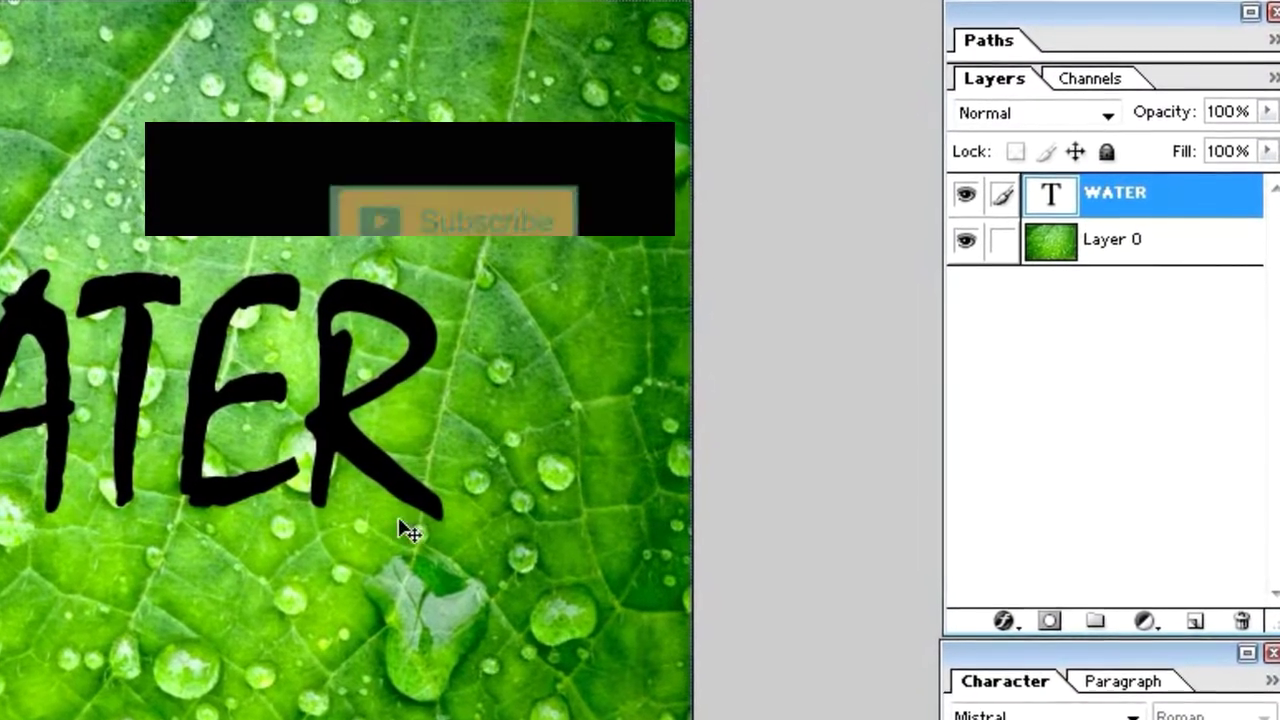
pyautogui.press('z')
pyautogui.click(364, 486)
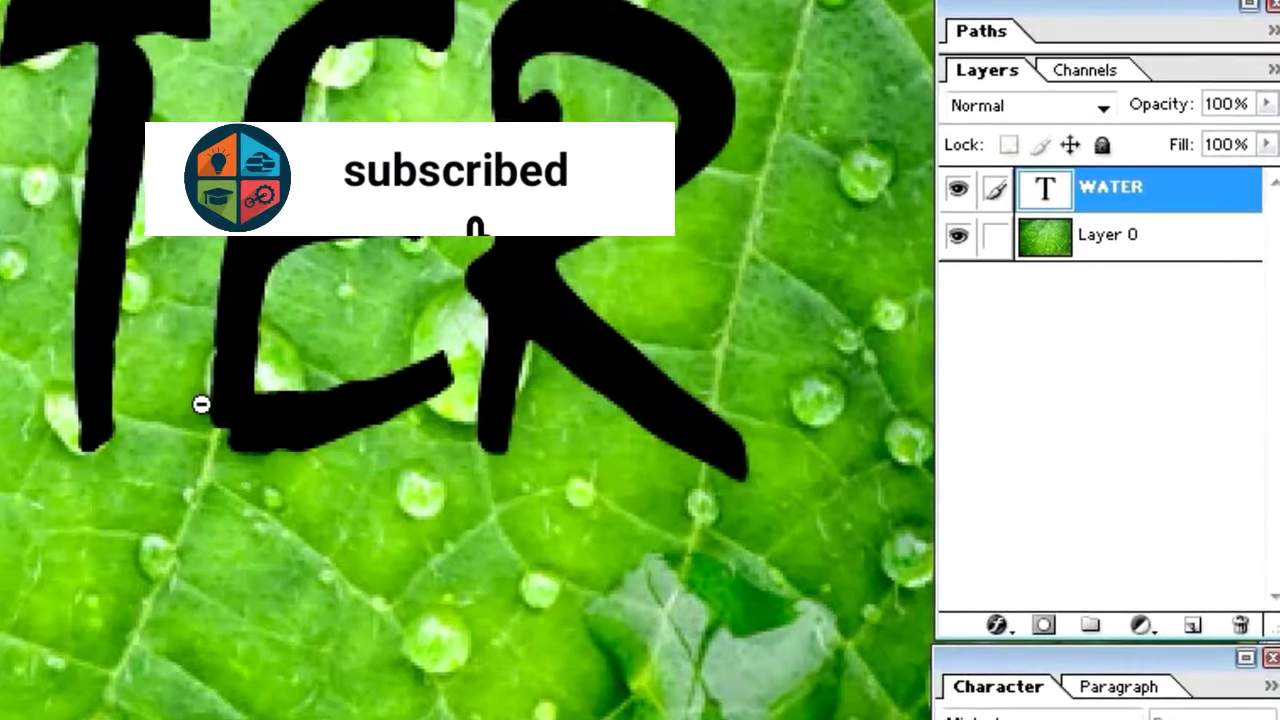
pyautogui.keyDown('alt'); pyautogui.click(162, 400); pyautogui.keyUp('alt')
pyautogui.press('v')
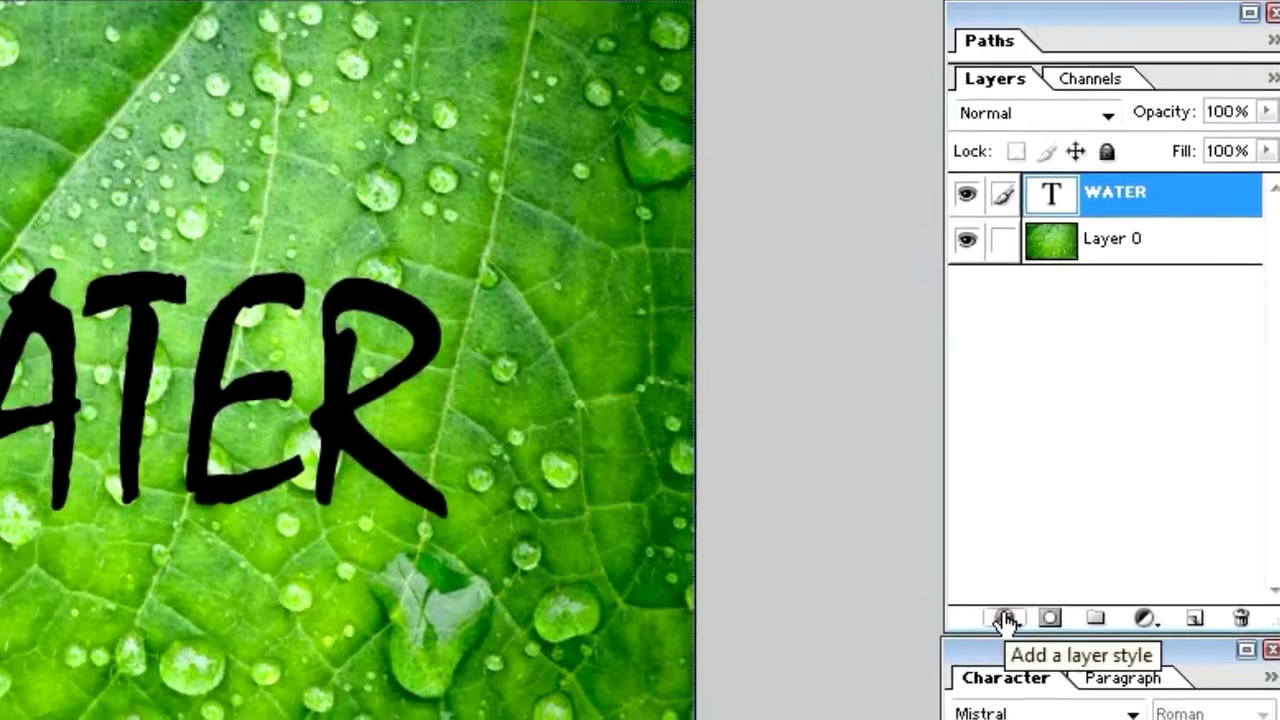
# - Open the blending options of the WATER text layer and set its fill opacity to 0%
pyautogui.click(985, 632)
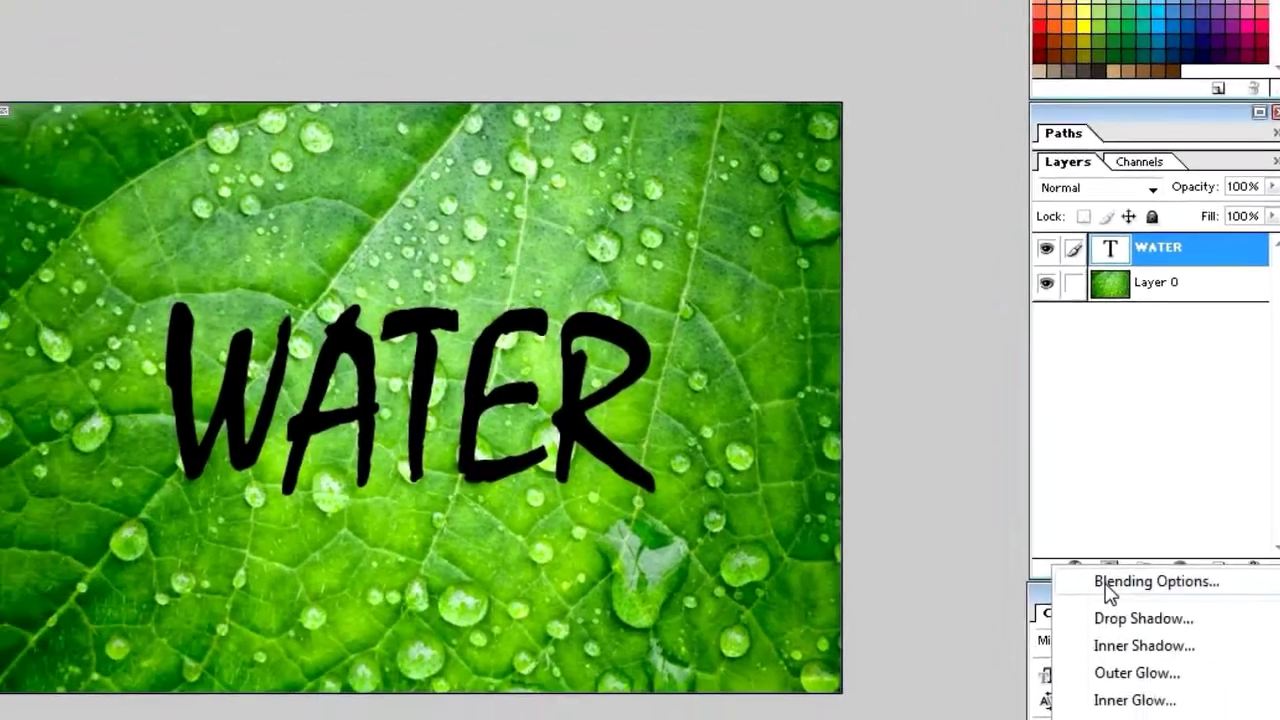
pyautogui.click(1090, 601)
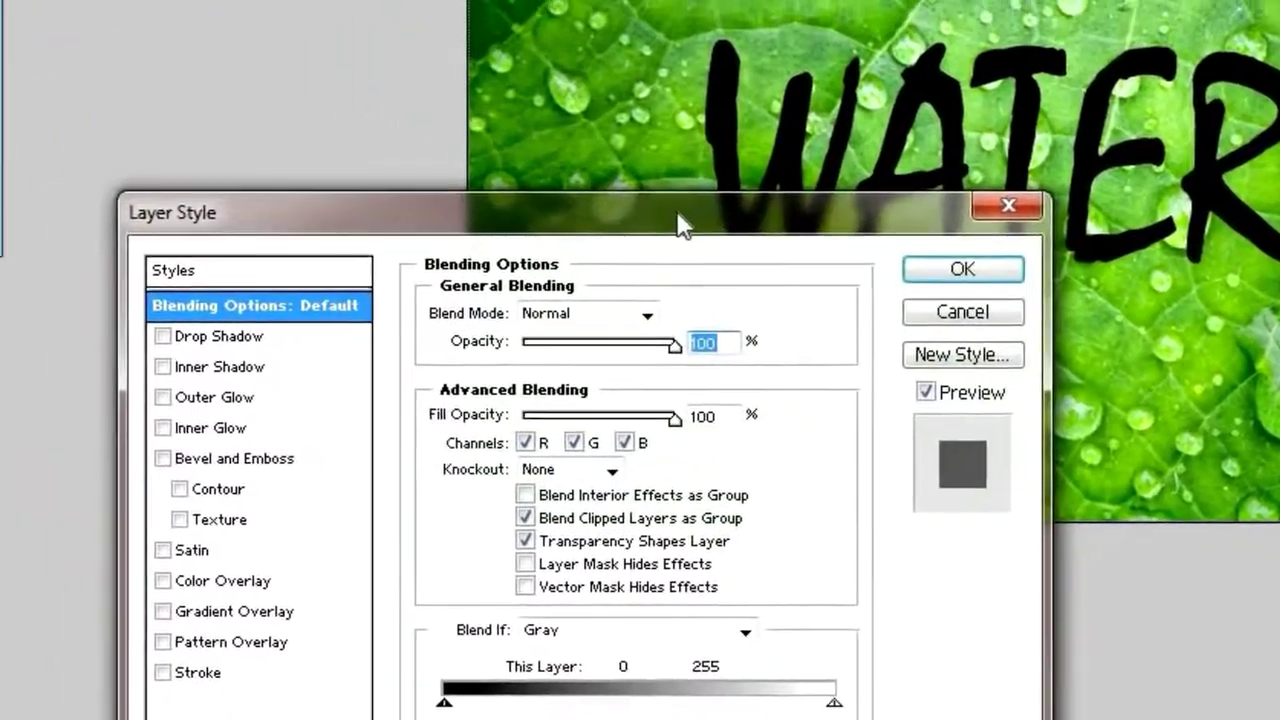
pyautogui.moveTo(678, 225); pyautogui.dragTo(715, 70)
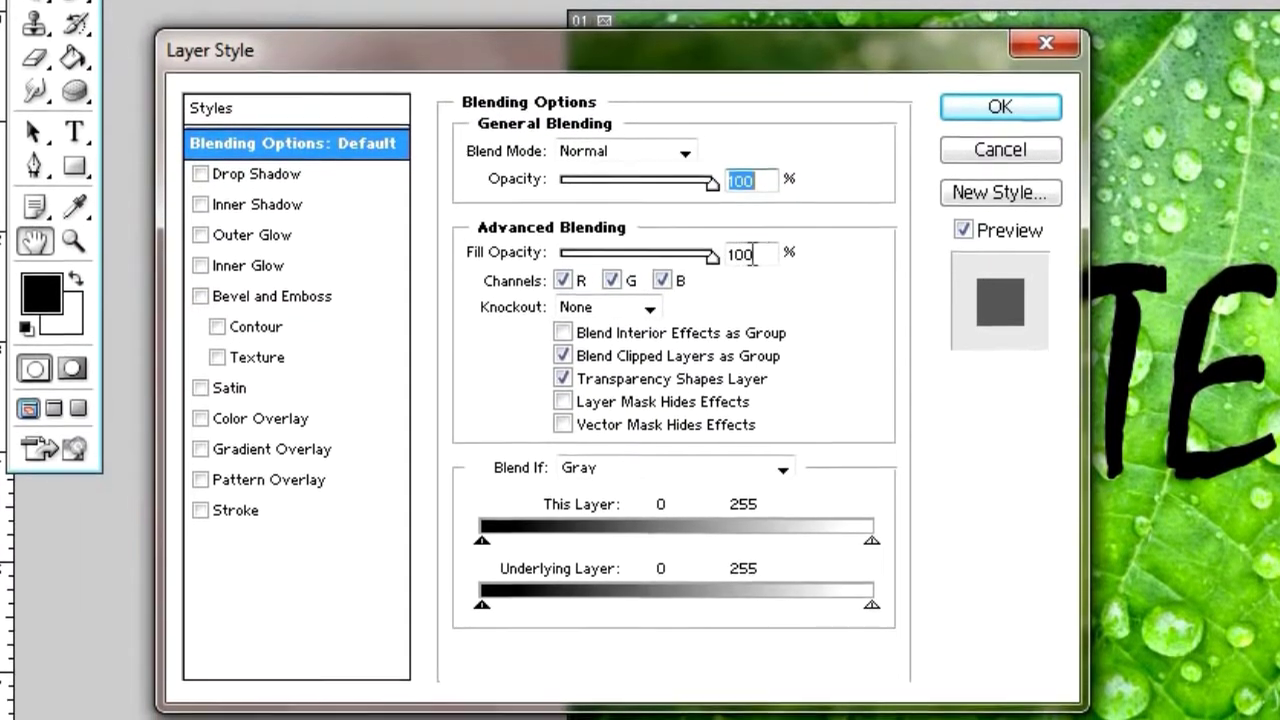
pyautogui.moveTo(757, 256); pyautogui.dragTo(703, 253)
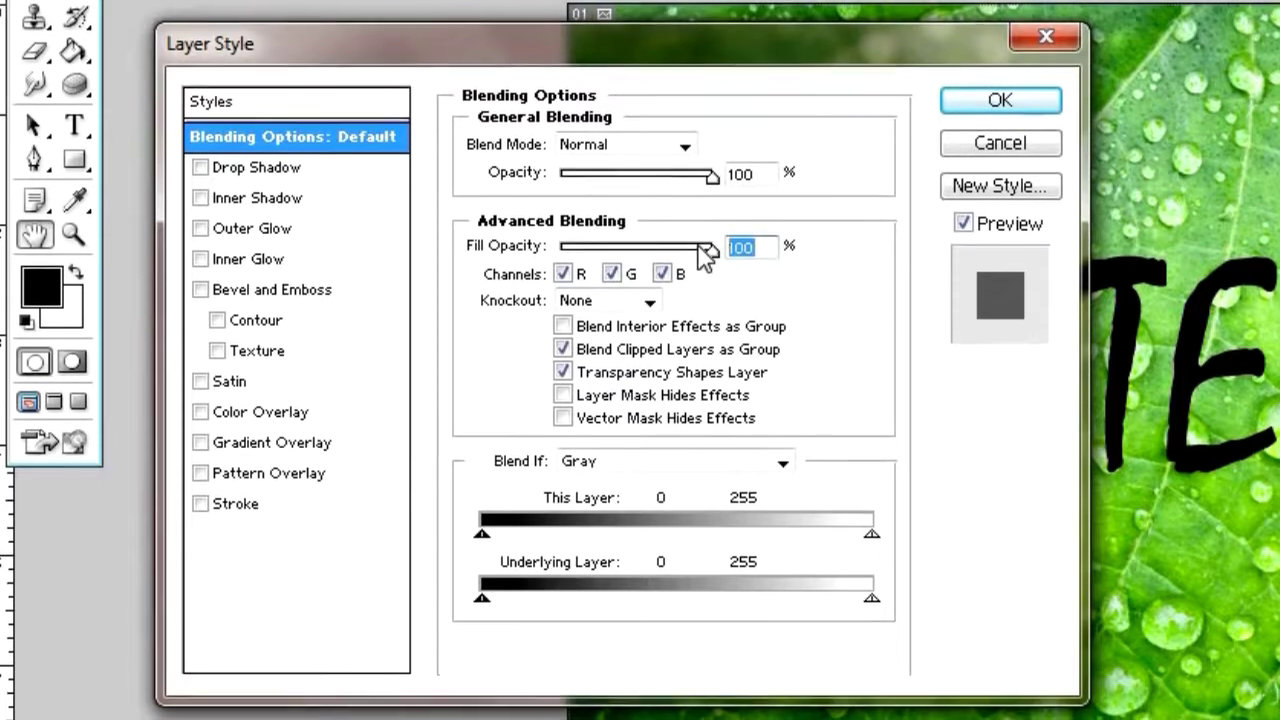
pyautogui.write('0')
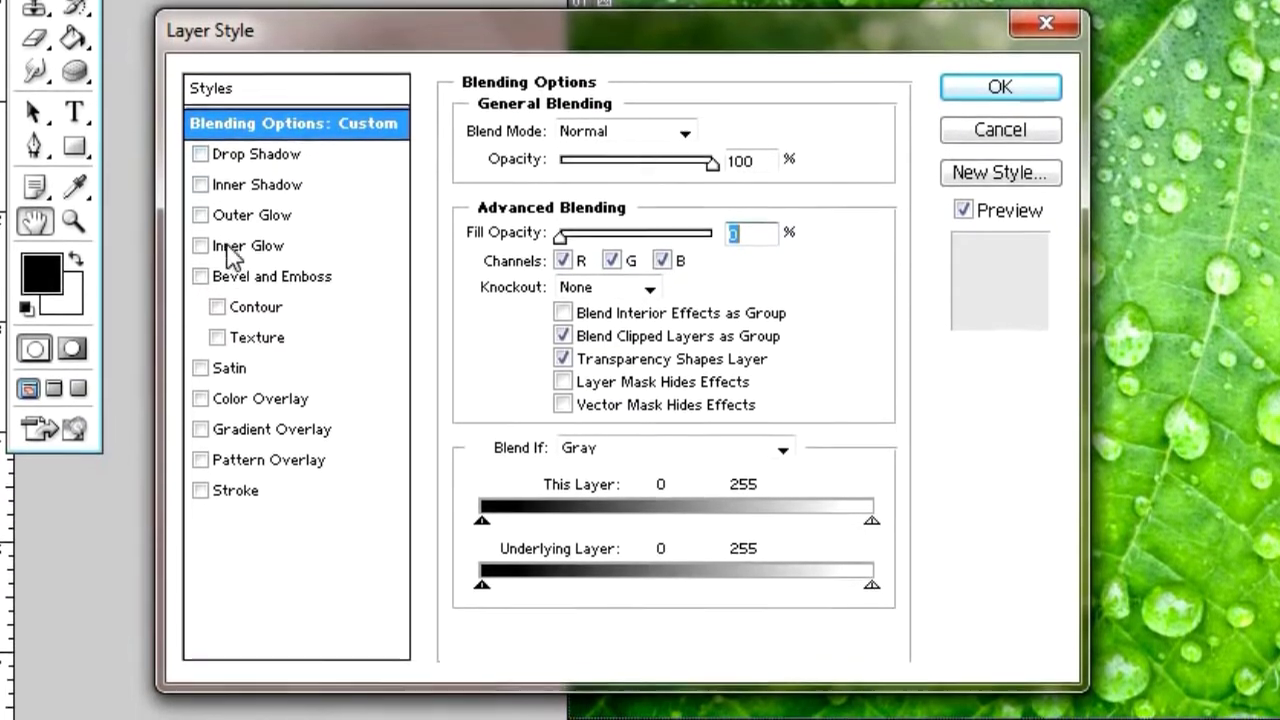
# - Add a Bevel and Emboss effect to the text with size 15 px and soften 10 px
pyautogui.click(201, 270)
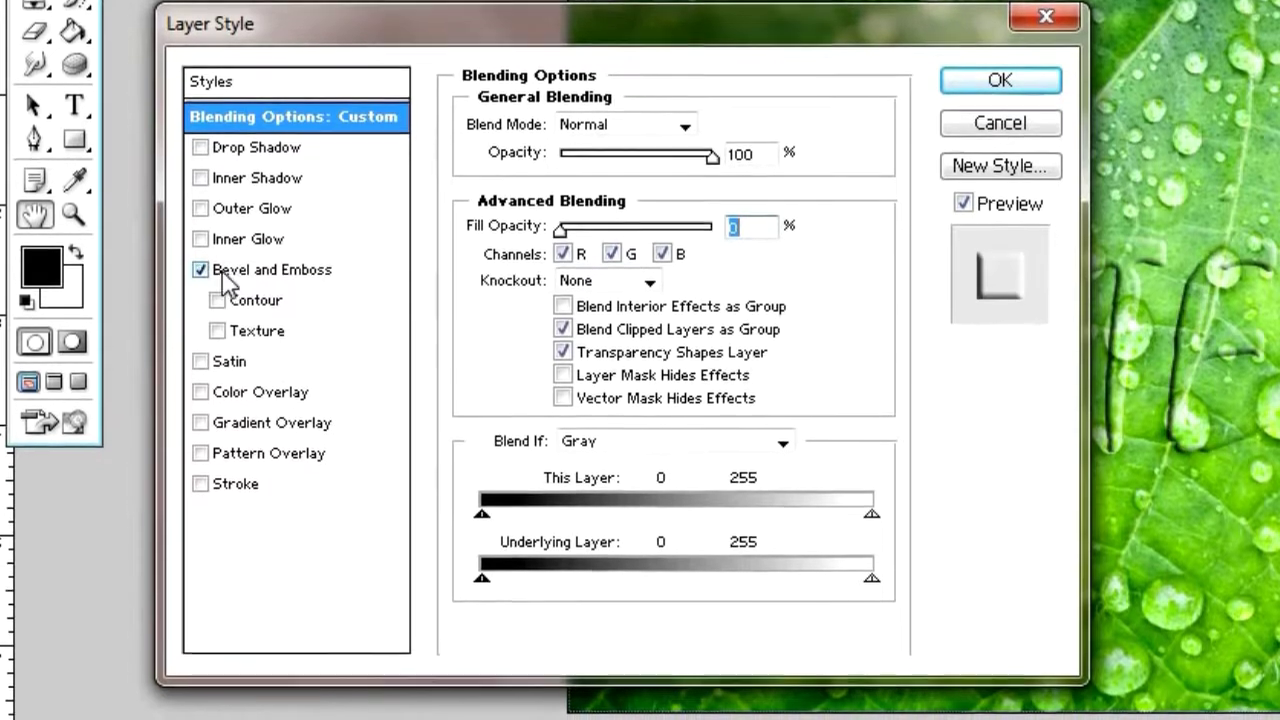
pyautogui.click(225, 270)
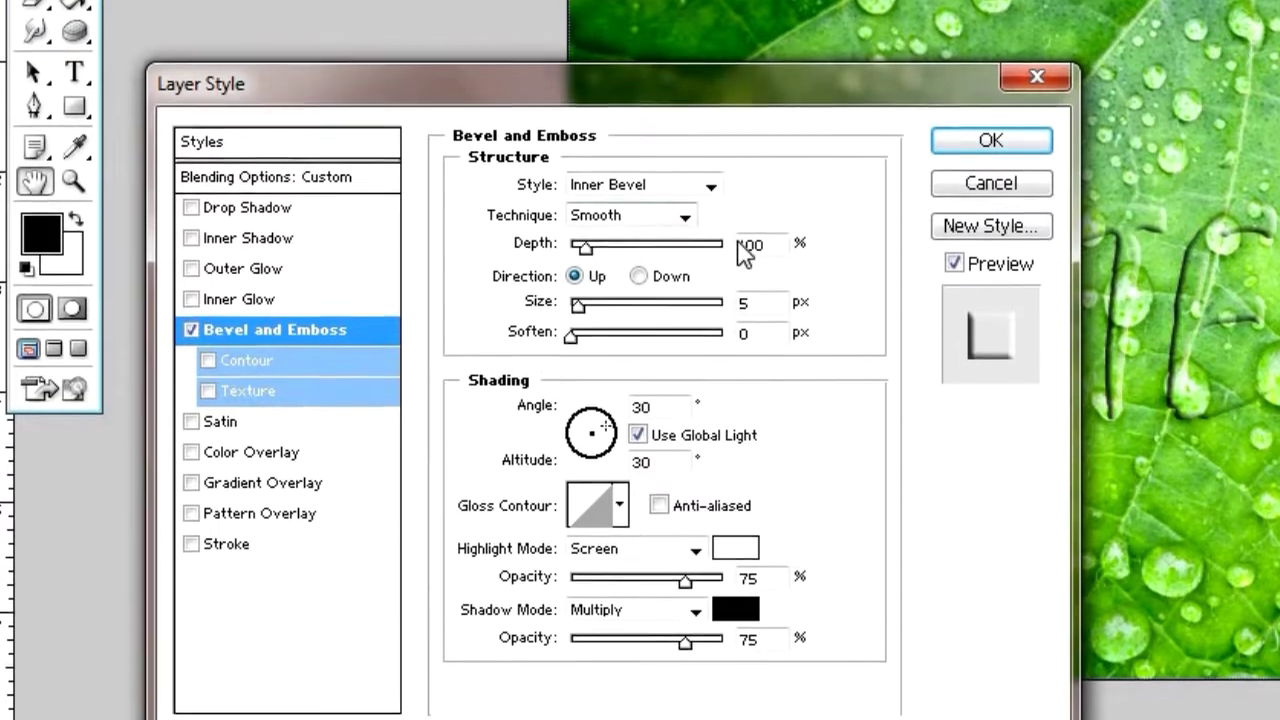
pyautogui.click(758, 305)
pyautogui.doubleClick(760, 304)
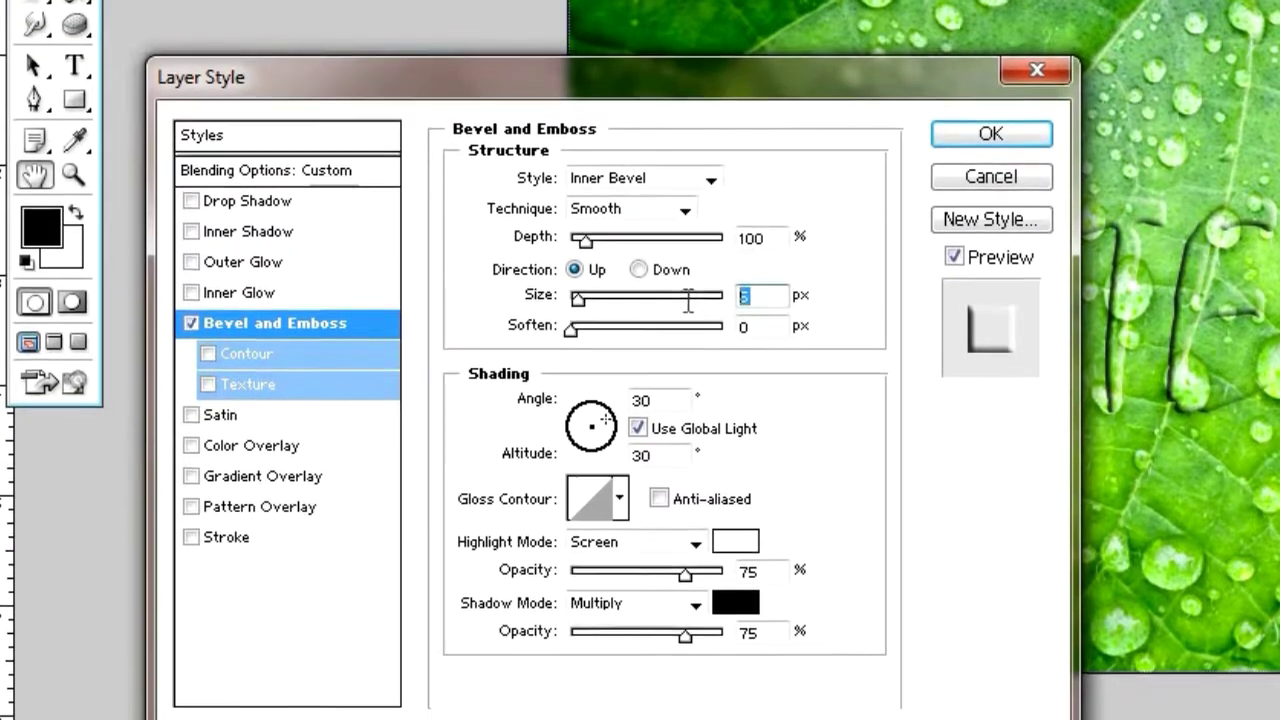
pyautogui.write('15')
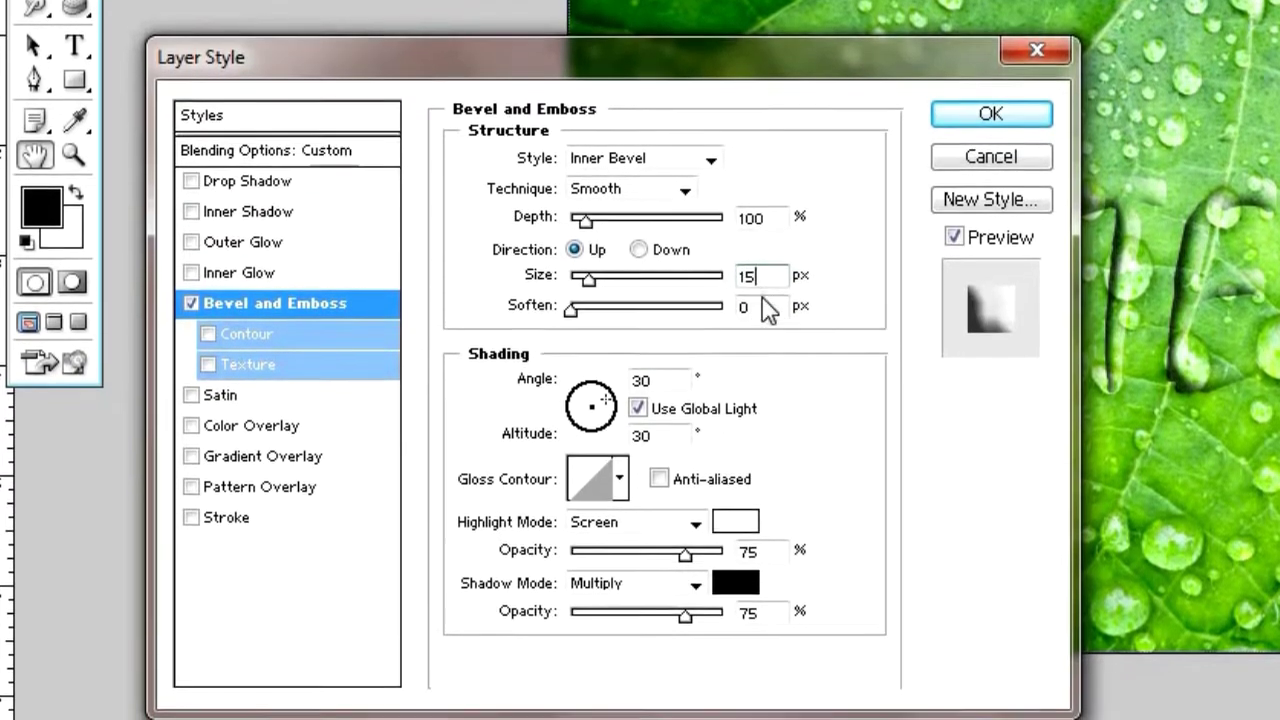
pyautogui.doubleClick(750, 306)
pyautogui.write('10')
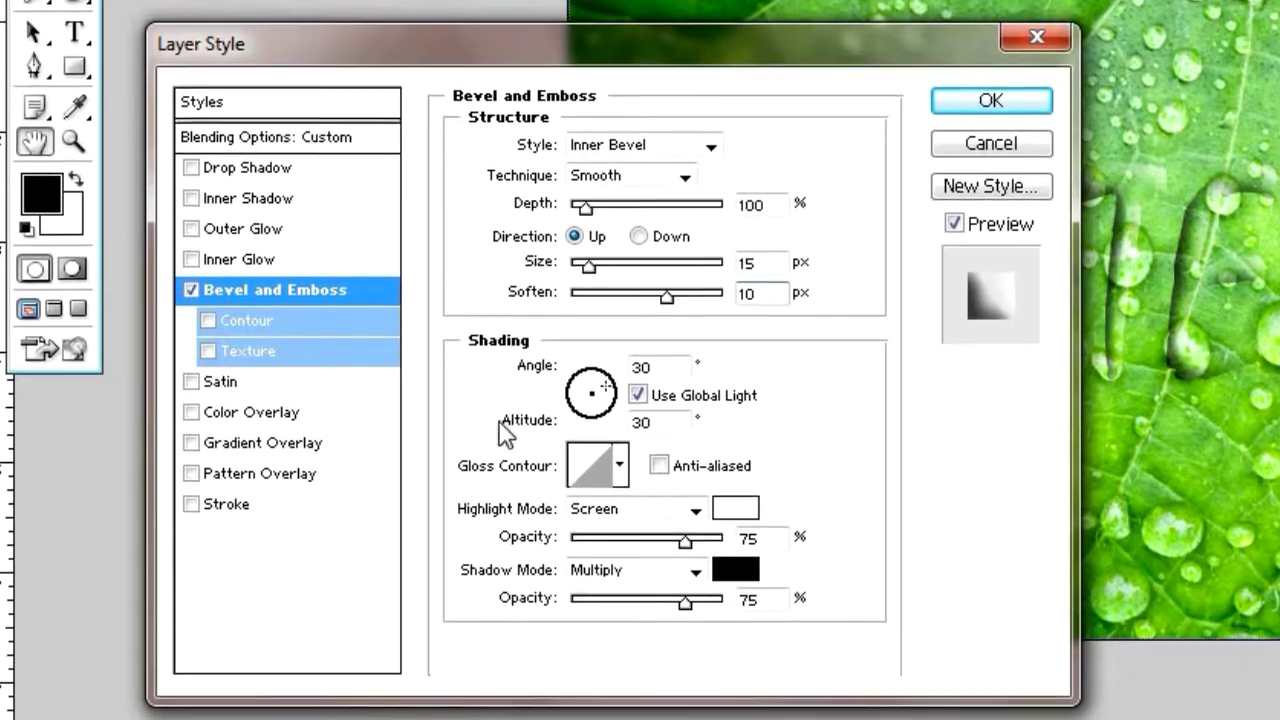
# - Turn off global light for the bevel, set its angle to 60°, and choose the second gloss contour preset in the second row
pyautogui.click(638, 392)
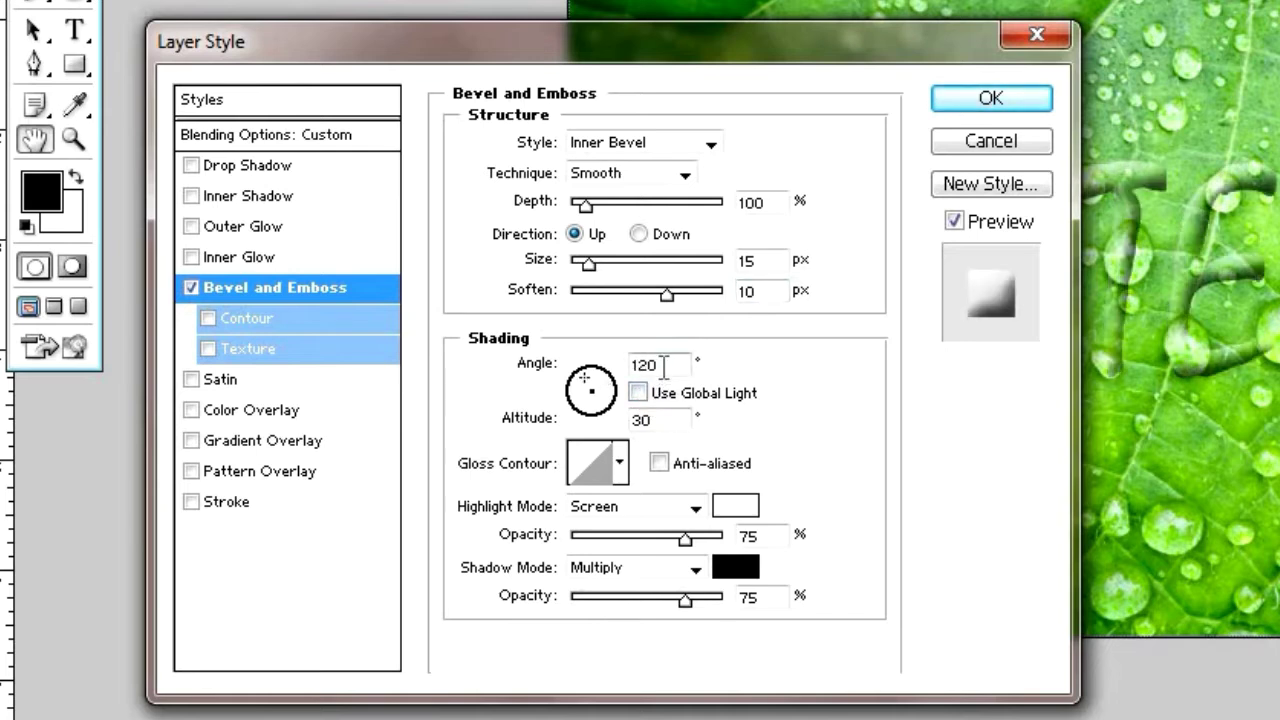
pyautogui.write('60')
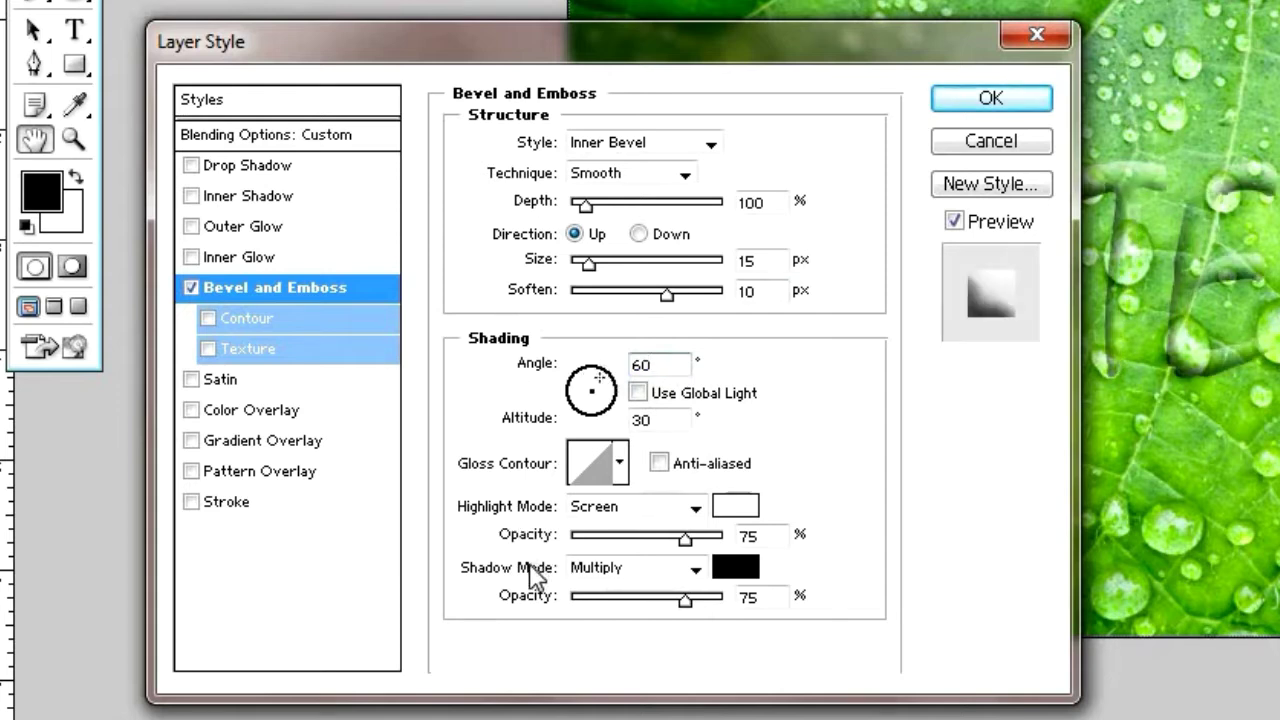
pyautogui.click(620, 464)
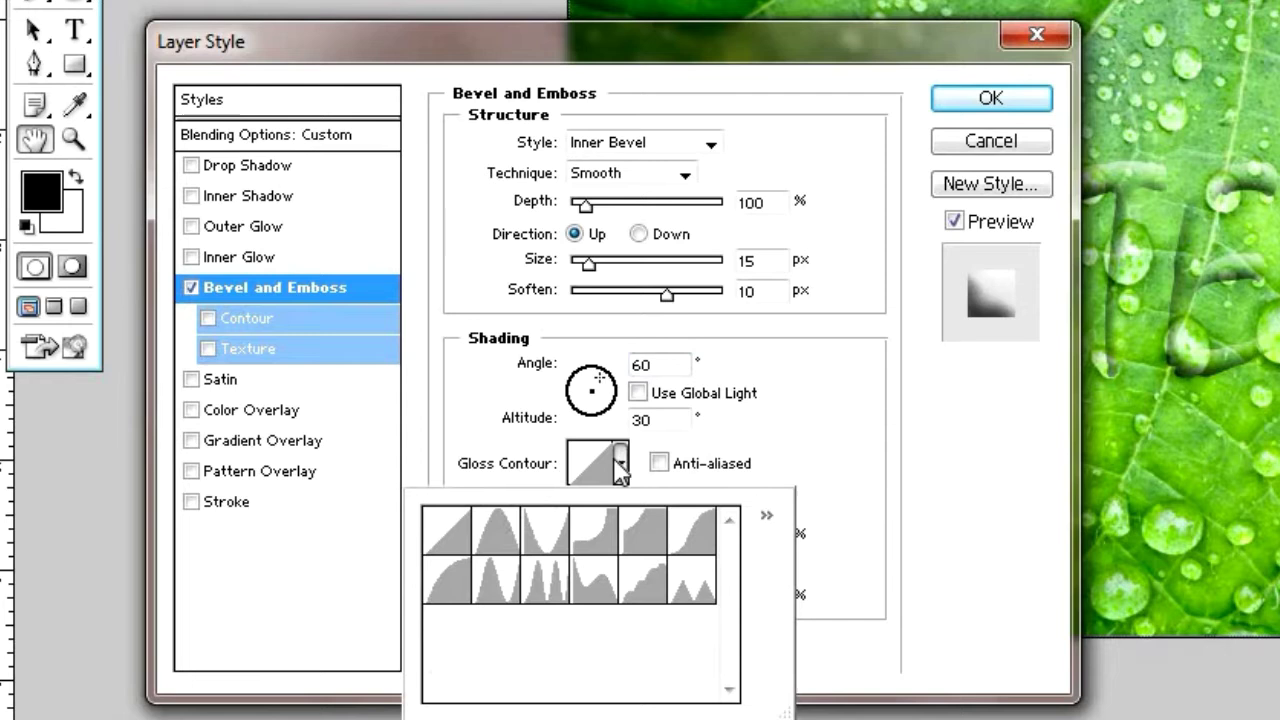
pyautogui.click(507, 591)
# - Set the opacity of the bevel's highlight to 80%
pyautogui.click(731, 440)
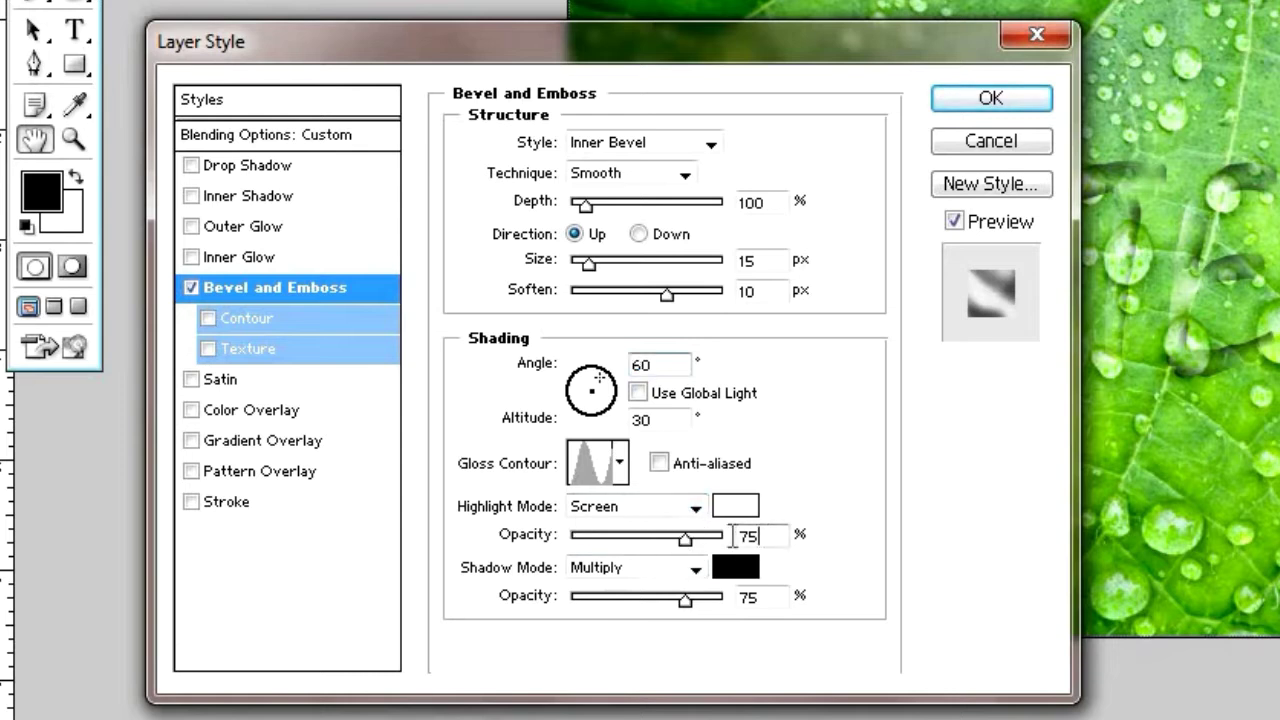
pyautogui.write('8')
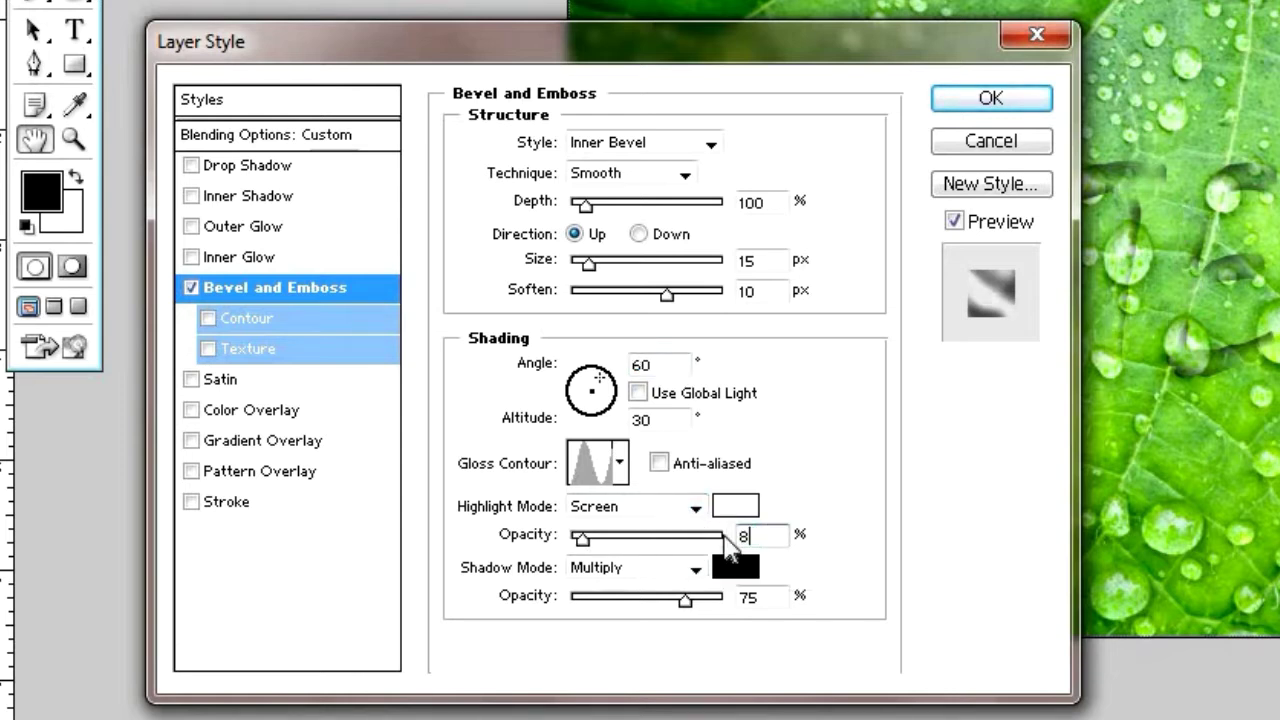
pyautogui.write('0')
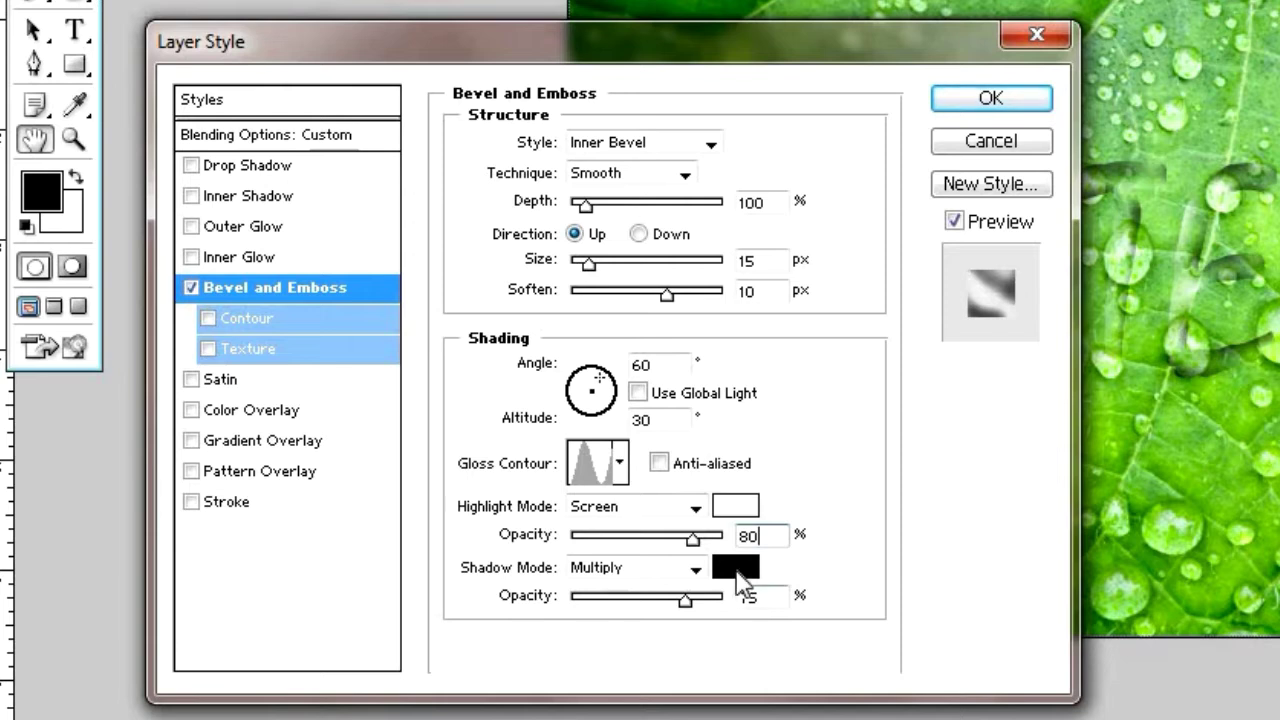
# - Change the bevel's shadow to Screen mode with a white colour and 60% opacity
pyautogui.click(695, 568)
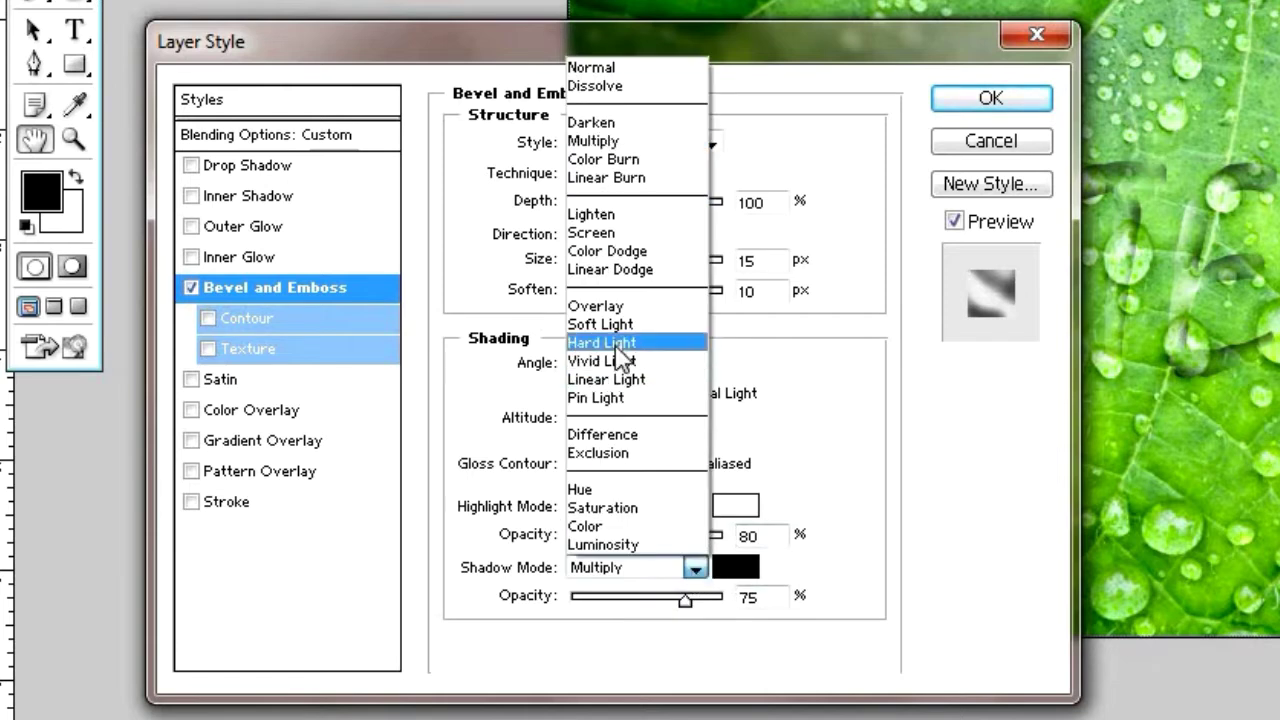
pyautogui.click(605, 233)
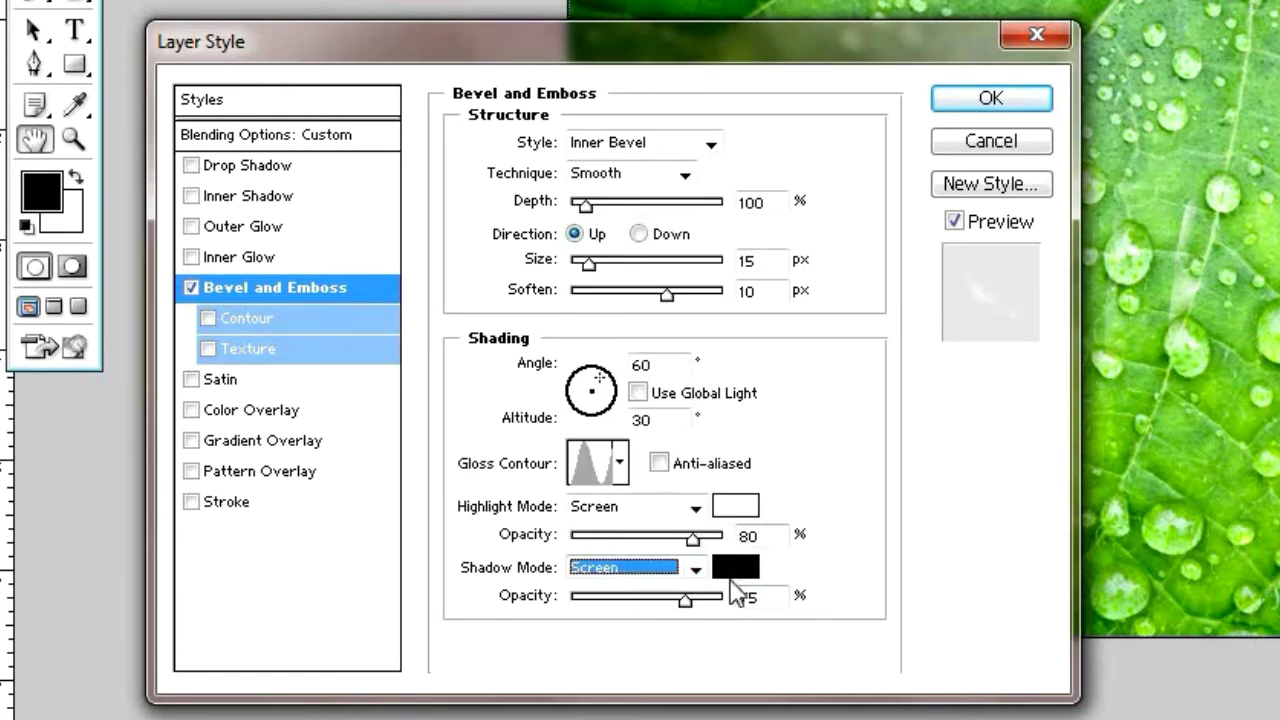
pyautogui.click(736, 568)
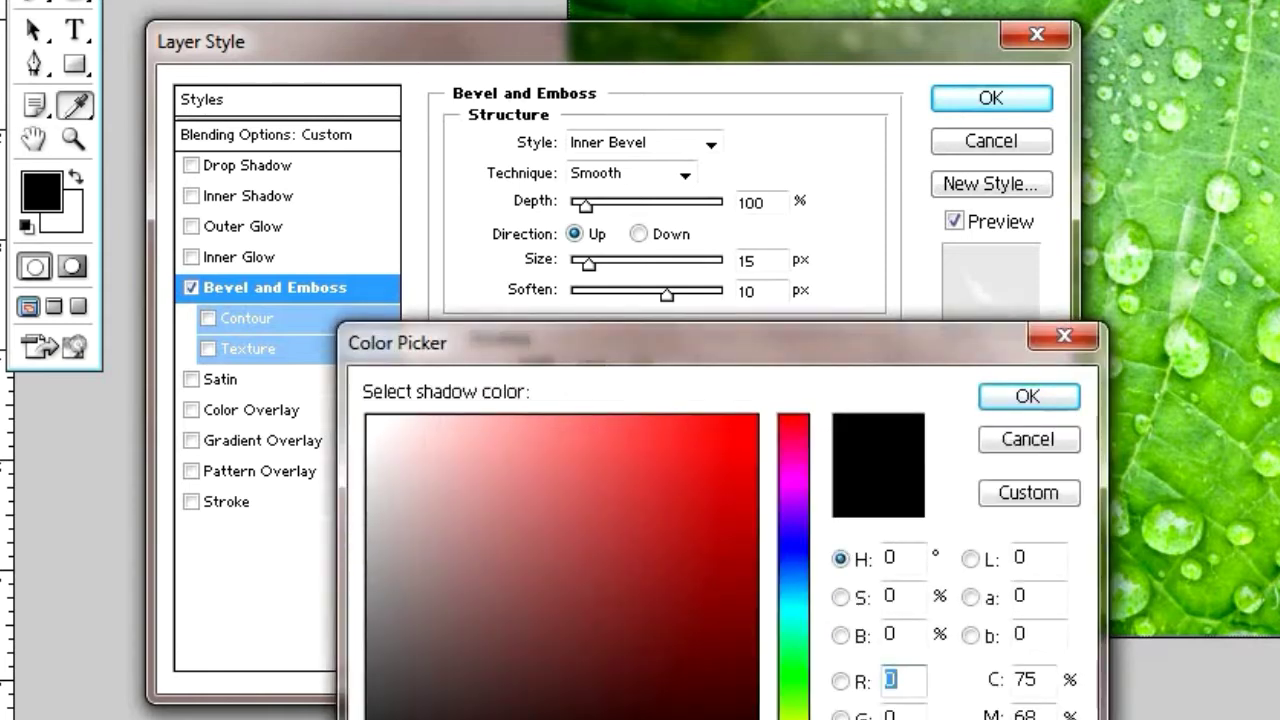
pyautogui.click(367, 415)
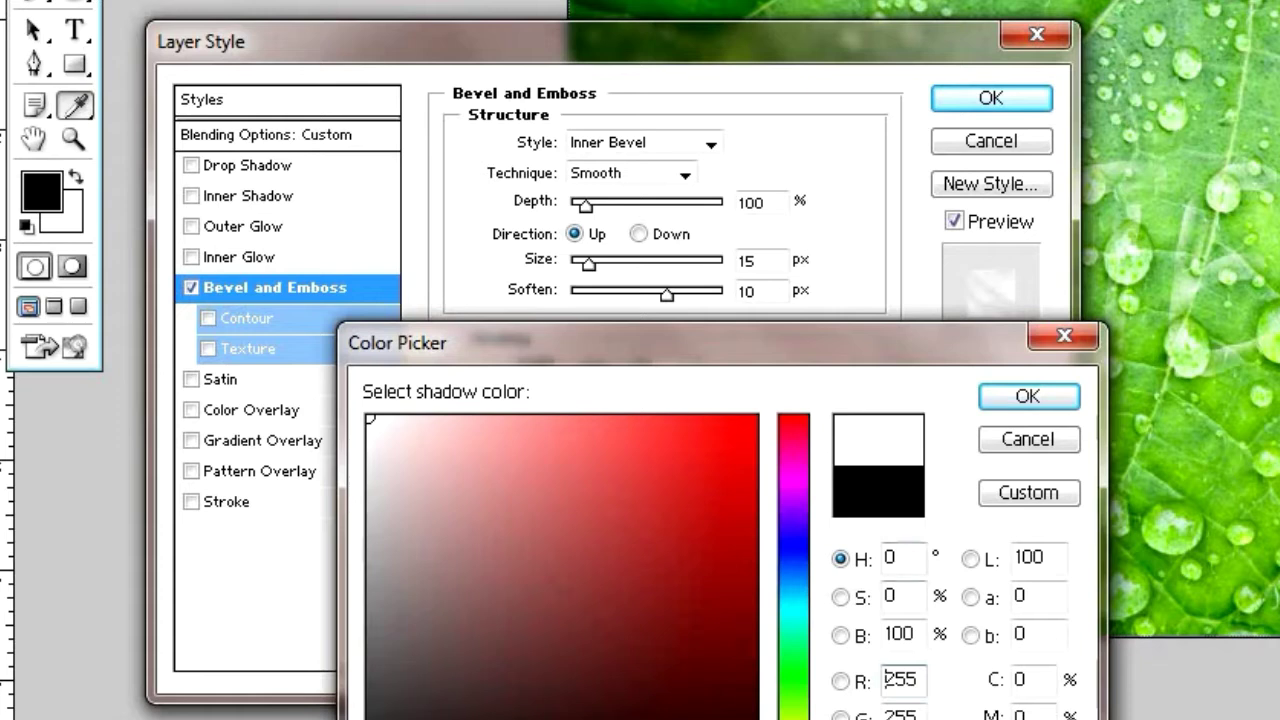
pyautogui.click(1020, 397)
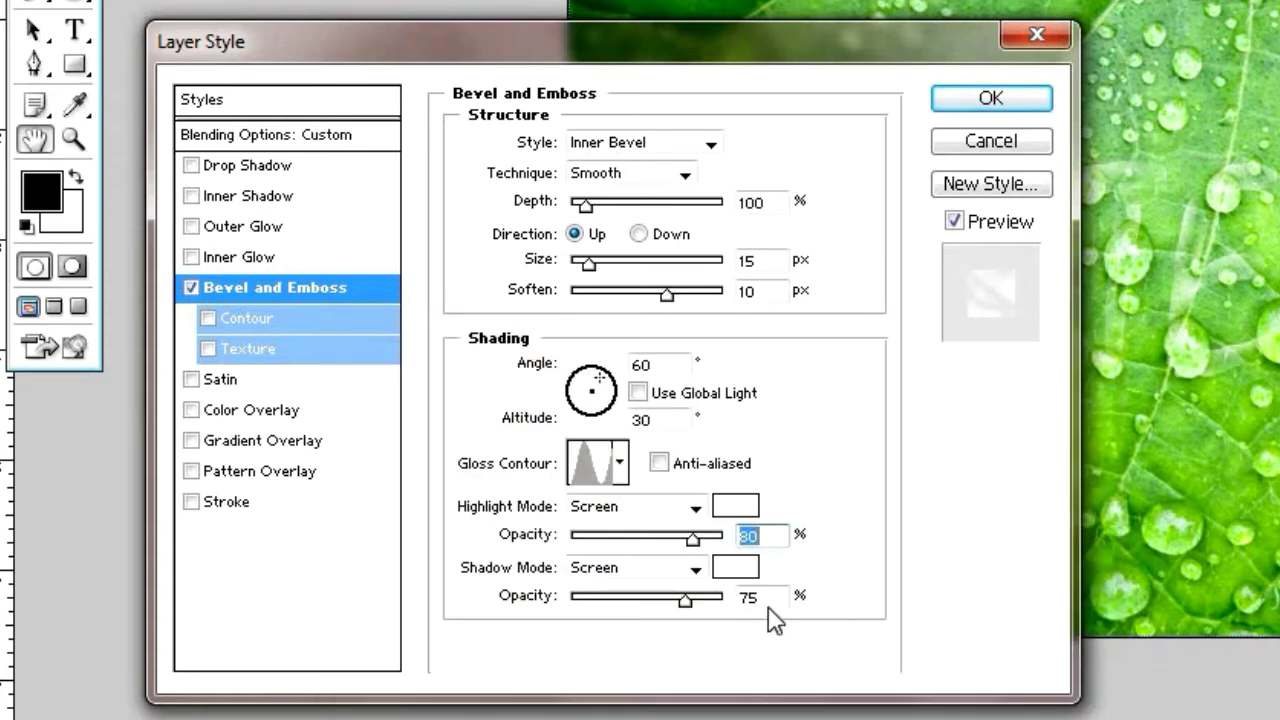
pyautogui.write('60')
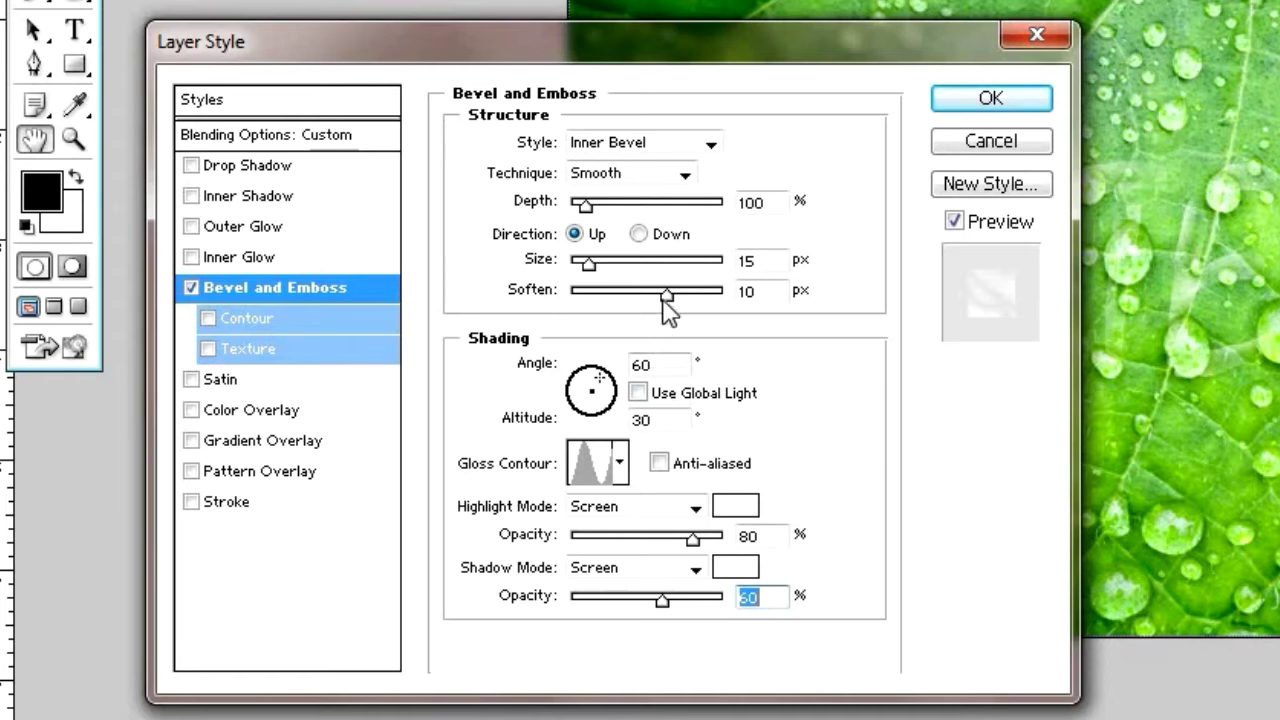
# - Try a soften value of 1 px on the bevel and return it to 10 px
pyautogui.moveTo(652, 307); pyautogui.dragTo(582, 316)
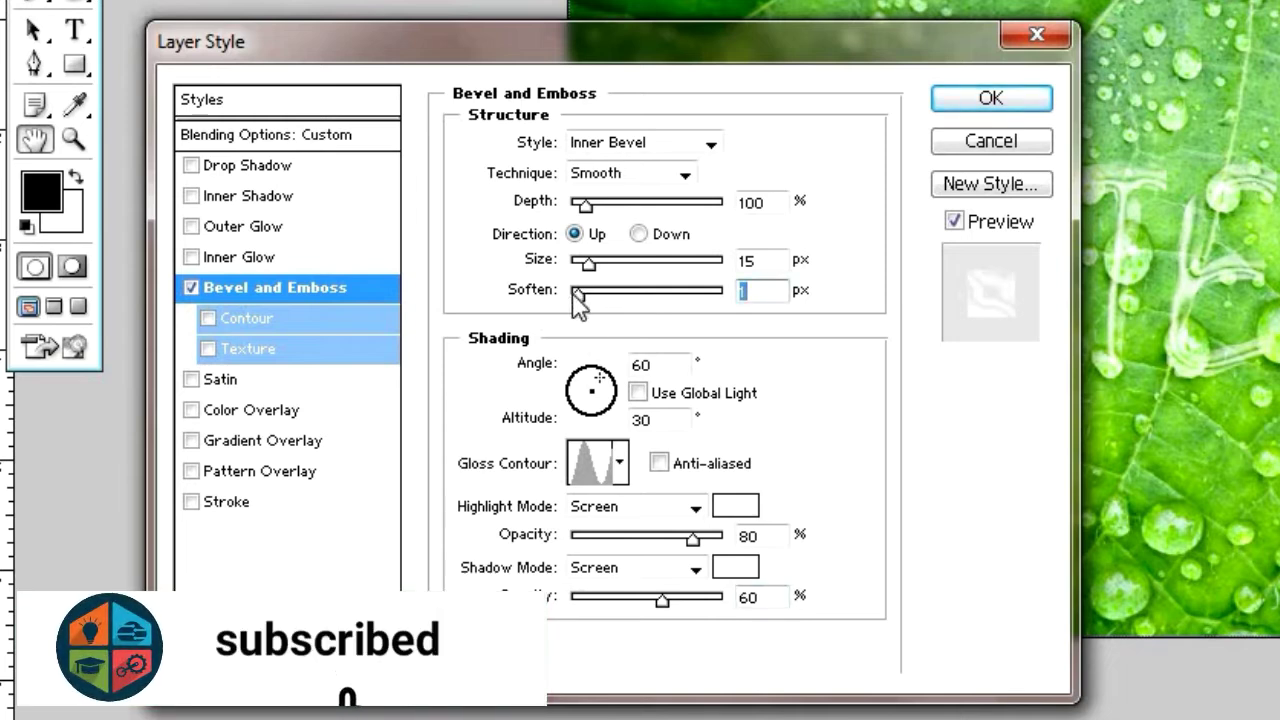
pyautogui.write('10')
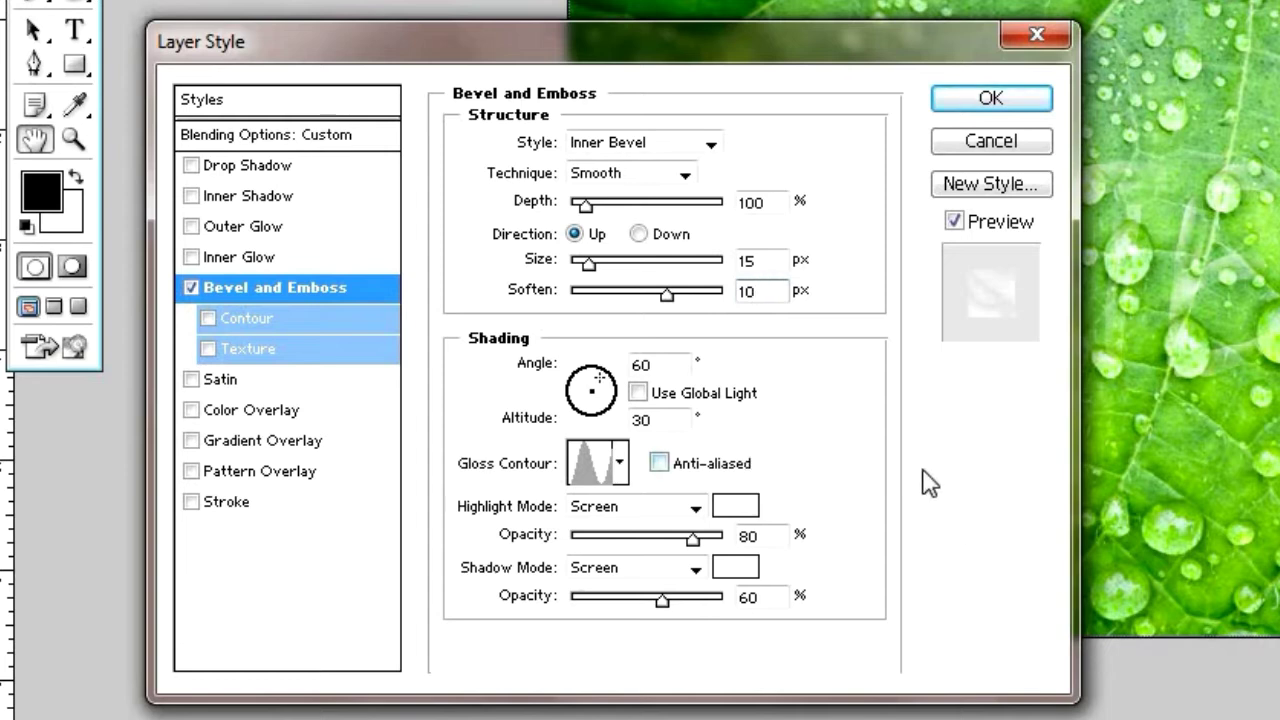
# - Add an inner glow in a medium green sampled from the leaf (H 94°, S 79%, B 64%) at 100% opacity
pyautogui.click(191, 257)
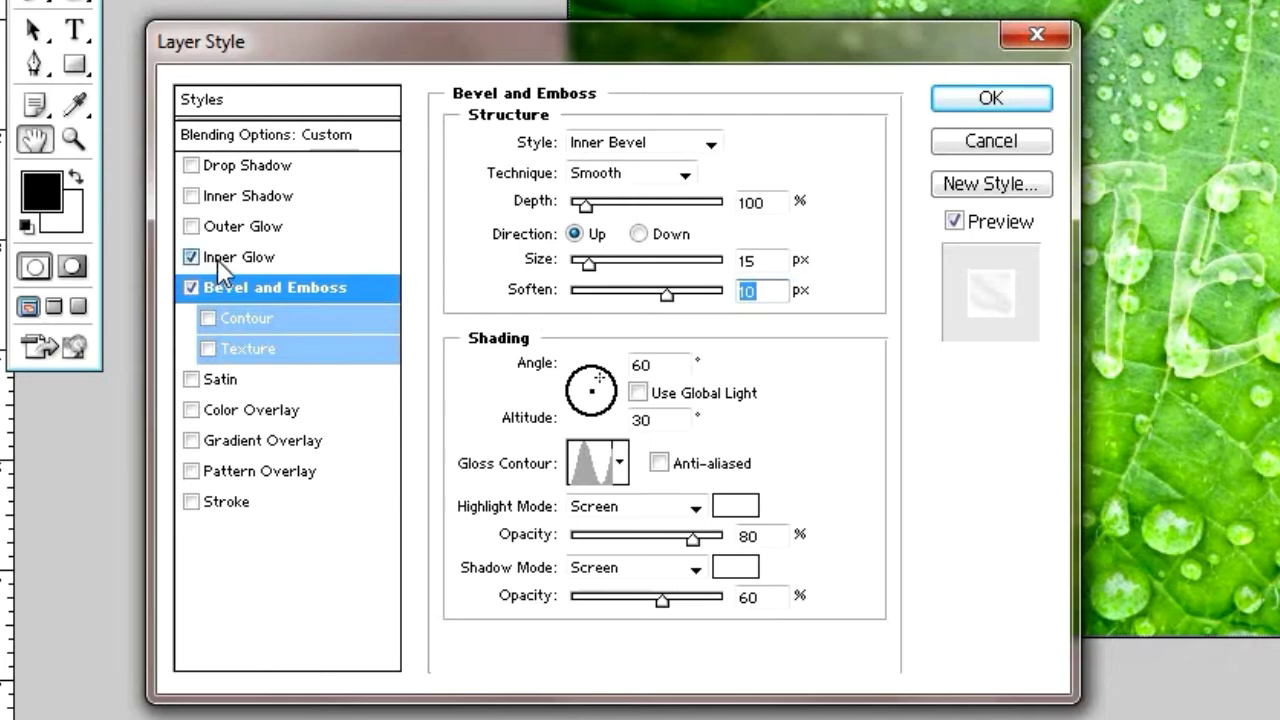
pyautogui.click(222, 262)
pyautogui.click(515, 242)
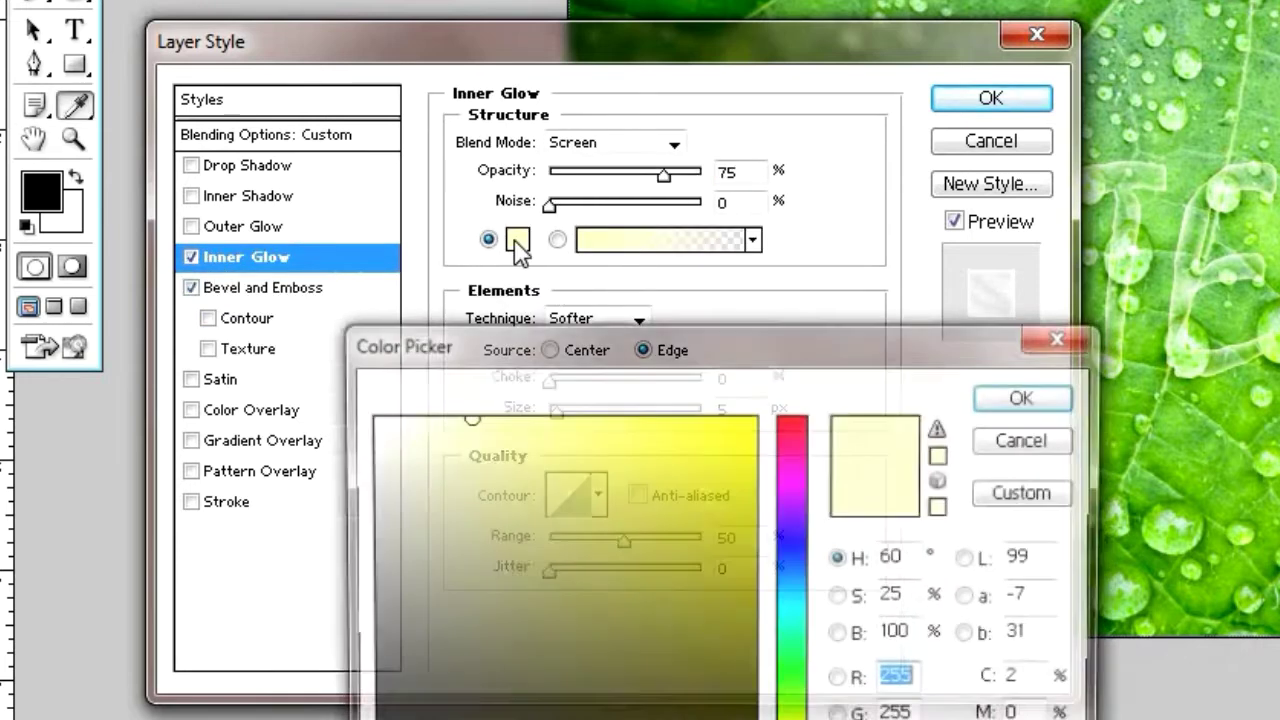
pyautogui.click(1180, 430)
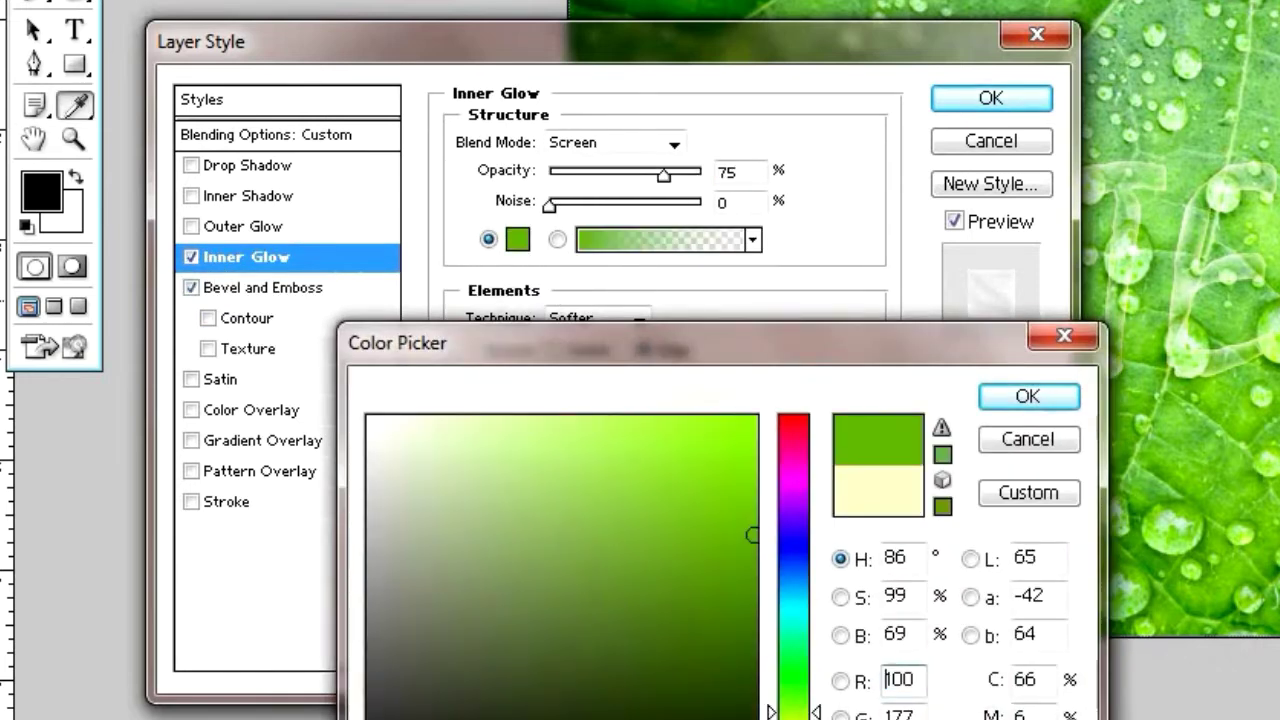
pyautogui.click(1180, 440)
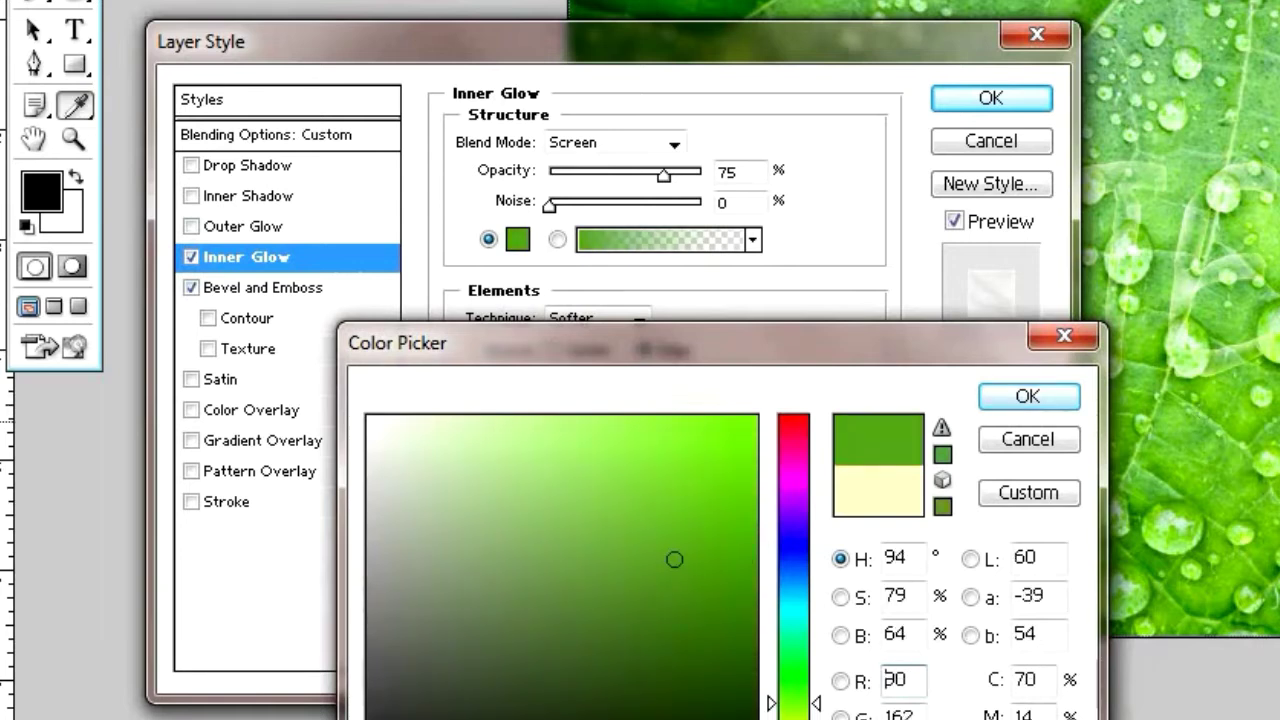
pyautogui.click(1029, 398)
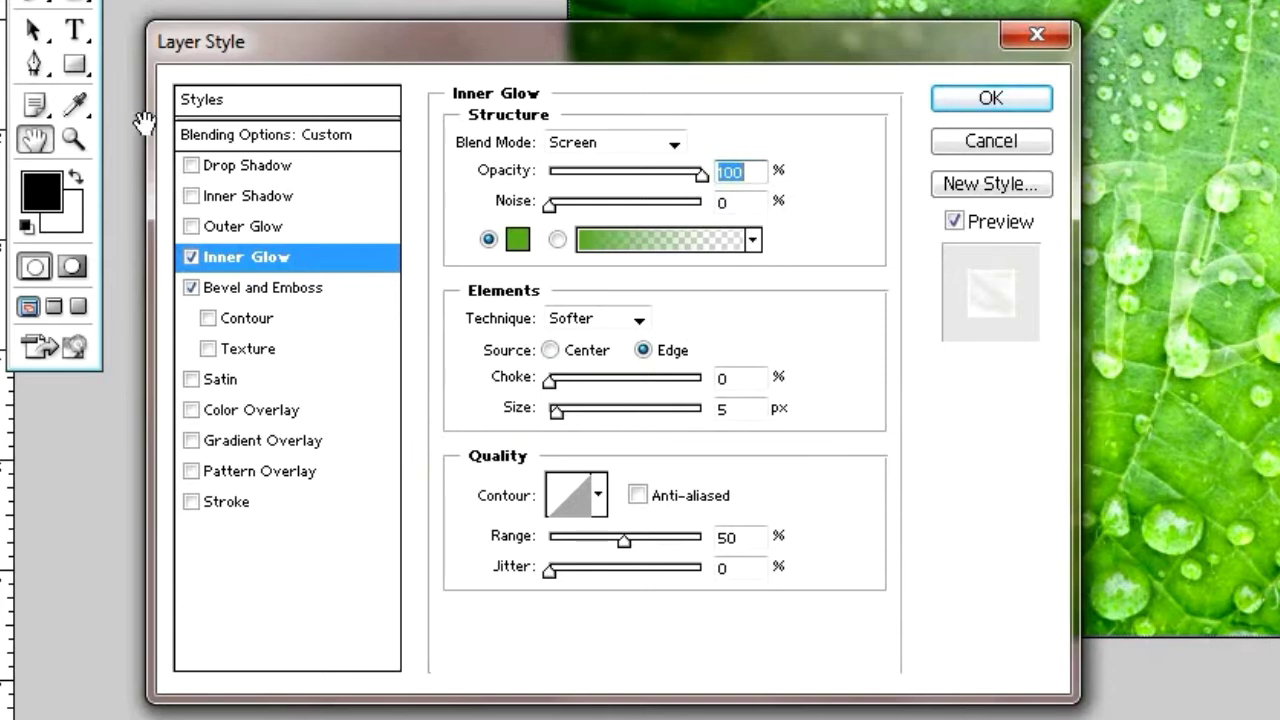
# - Add a drop shadow in a dark green sampled from the leaf (H 112°, S 98%, B 45%)
pyautogui.click(192, 166)
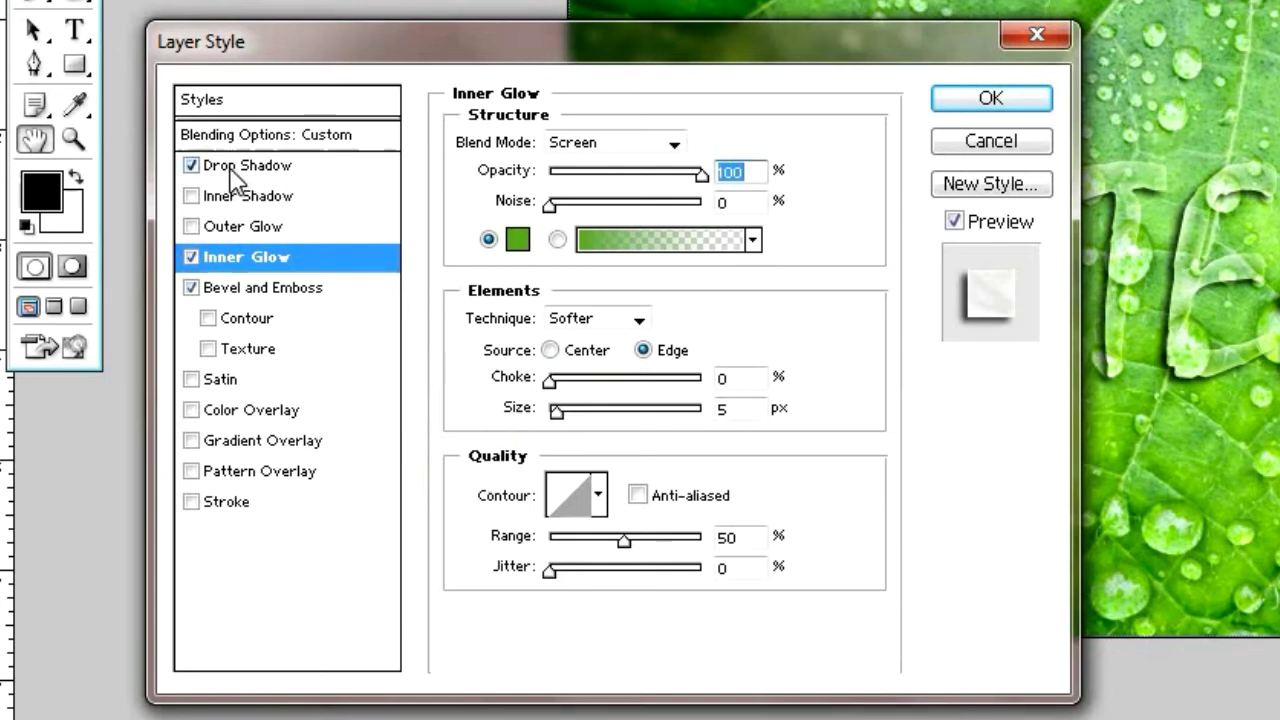
pyautogui.click(234, 170)
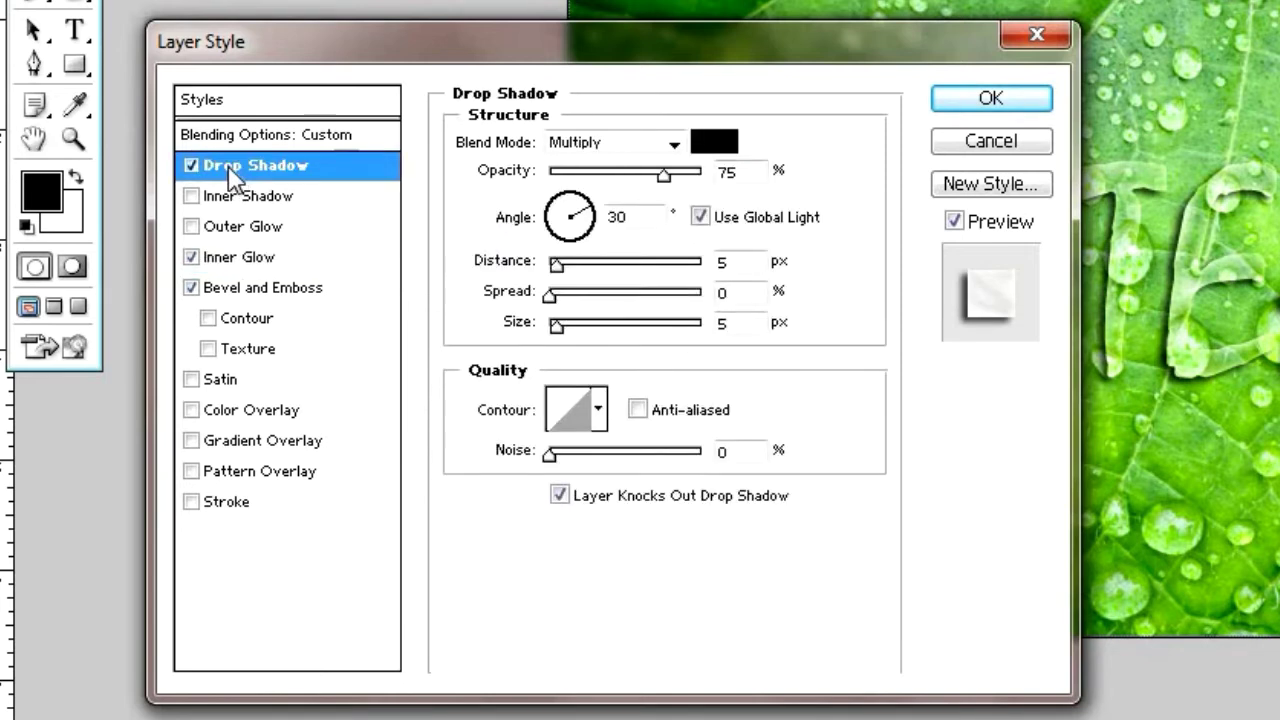
pyautogui.click(710, 142)
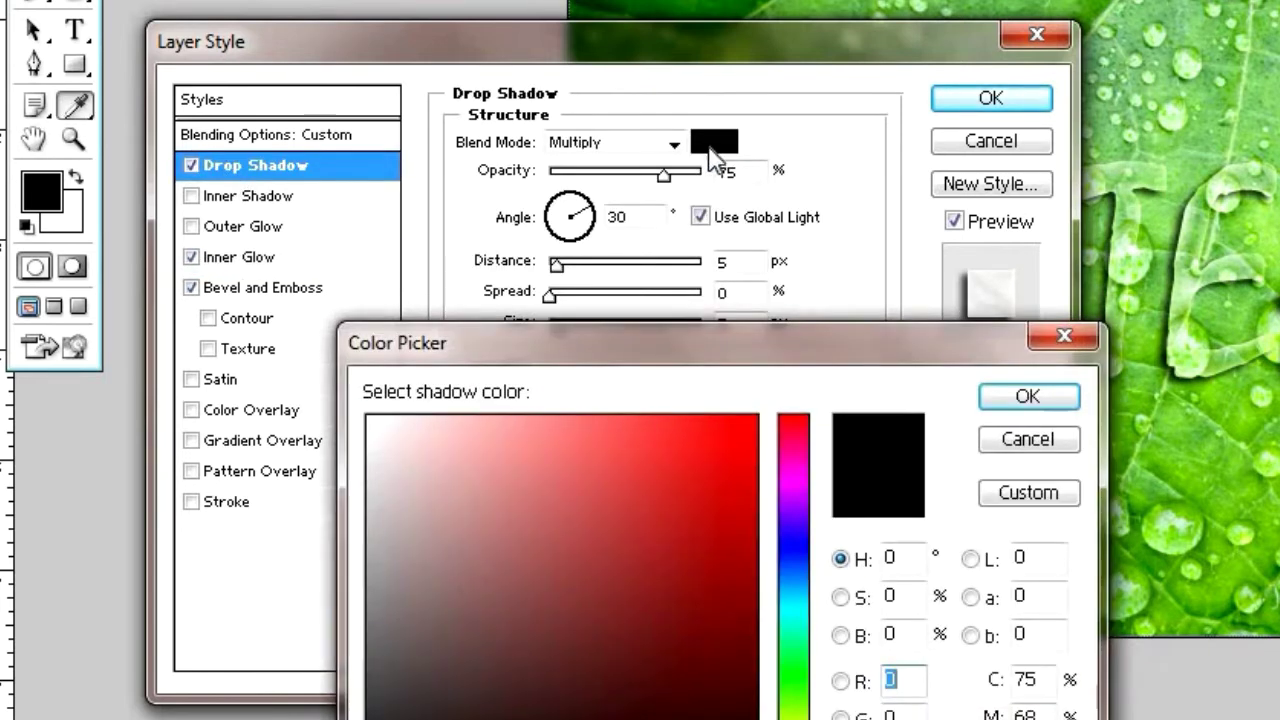
pyautogui.click(705, 8)
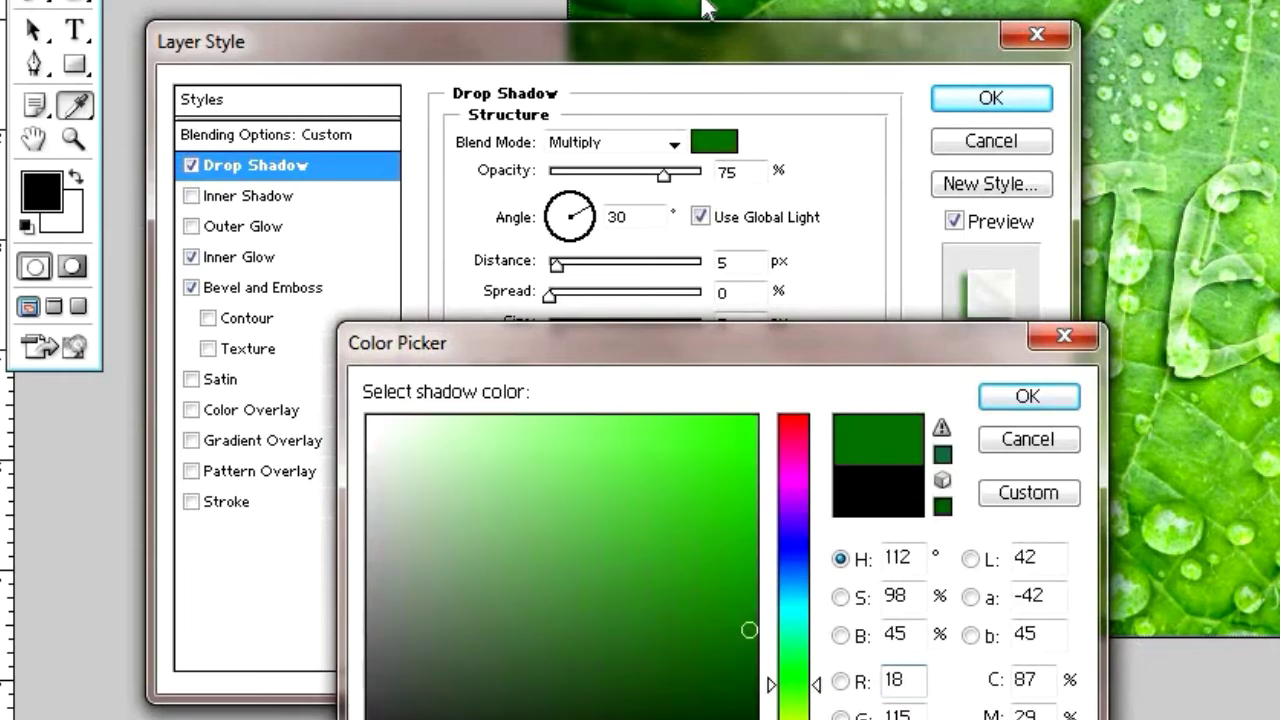
pyautogui.click(1030, 398)
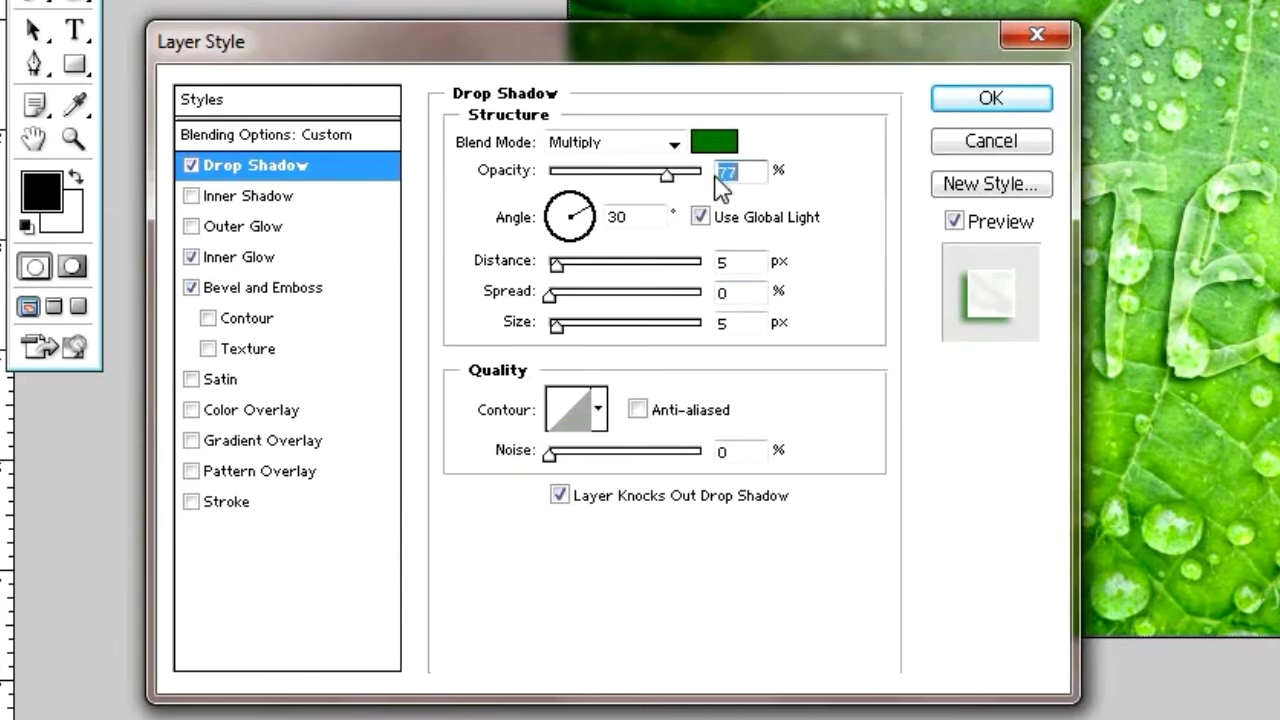
# - Set the drop shadow's opacity to 100%, distance to 15 px and size to 10 px
pyautogui.write('100')
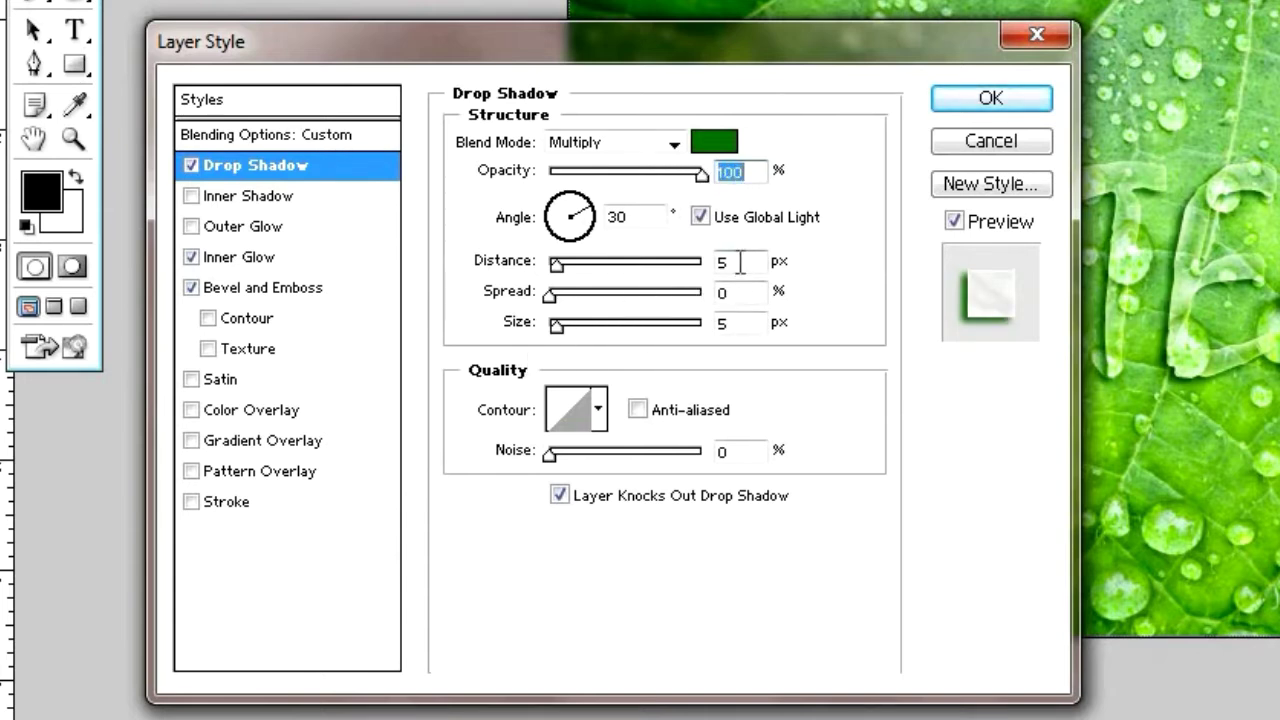
pyautogui.write('15')
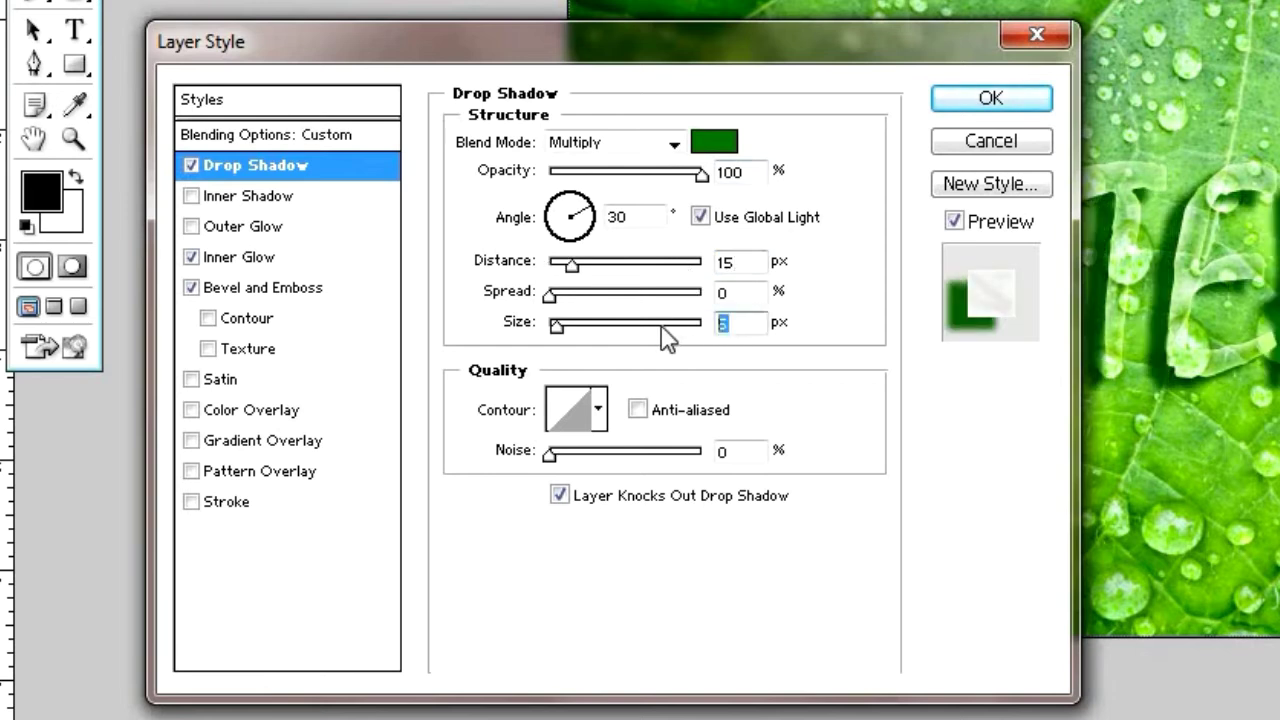
pyautogui.write('10')
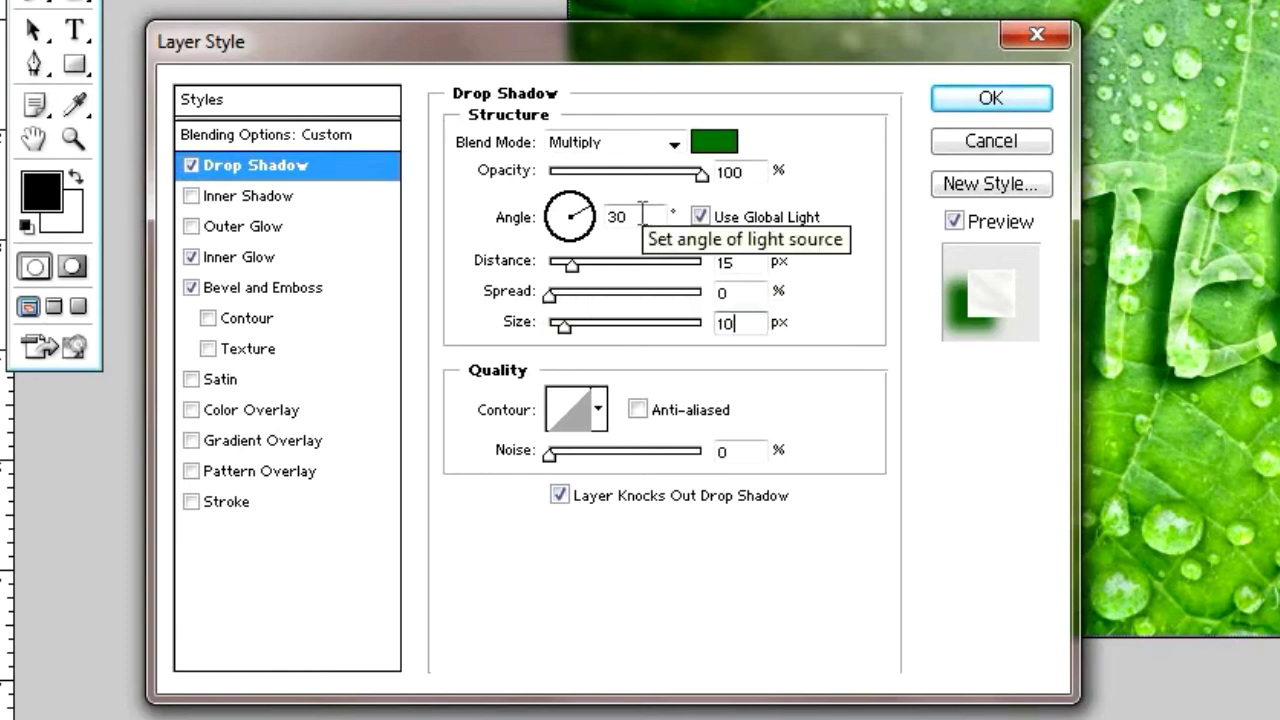
# - Try an angle of 60° on the drop shadow, uncover more of the text to judge it, and return the angle to 30°
pyautogui.moveTo(642, 217); pyautogui.dragTo(592, 218)
pyautogui.write('60')
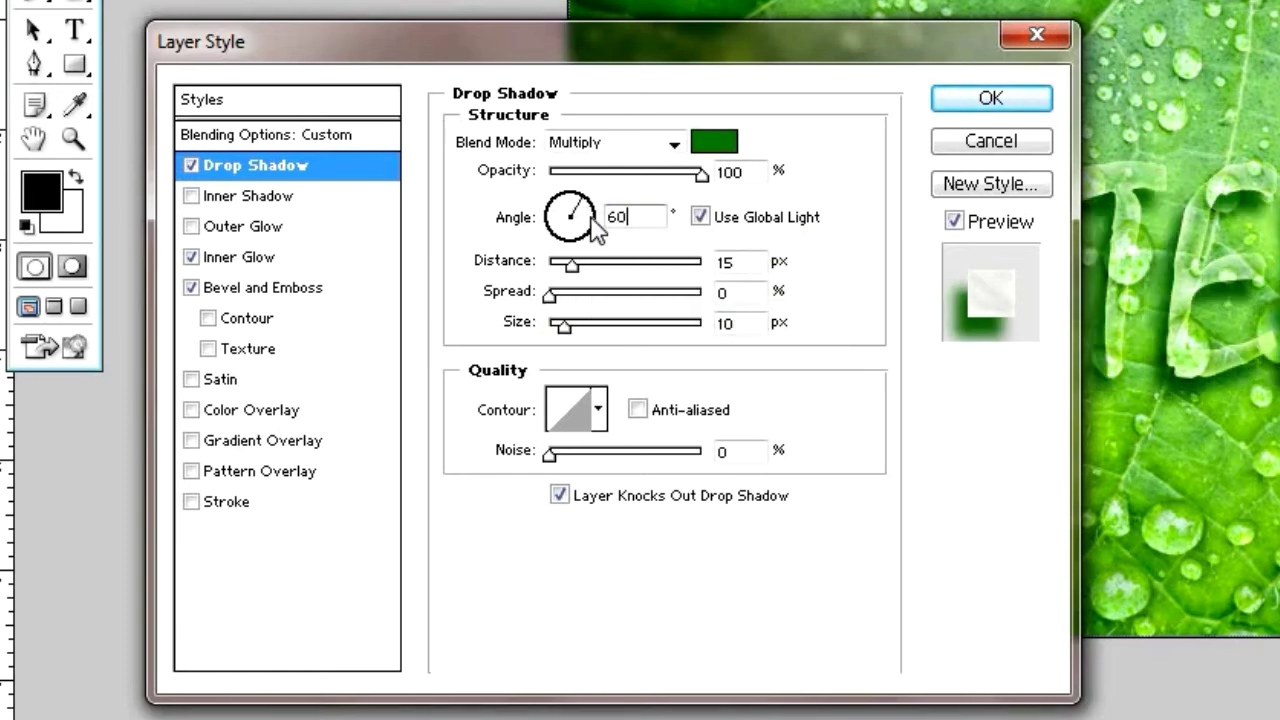
pyautogui.moveTo(688, 58); pyautogui.dragTo(622, 260)
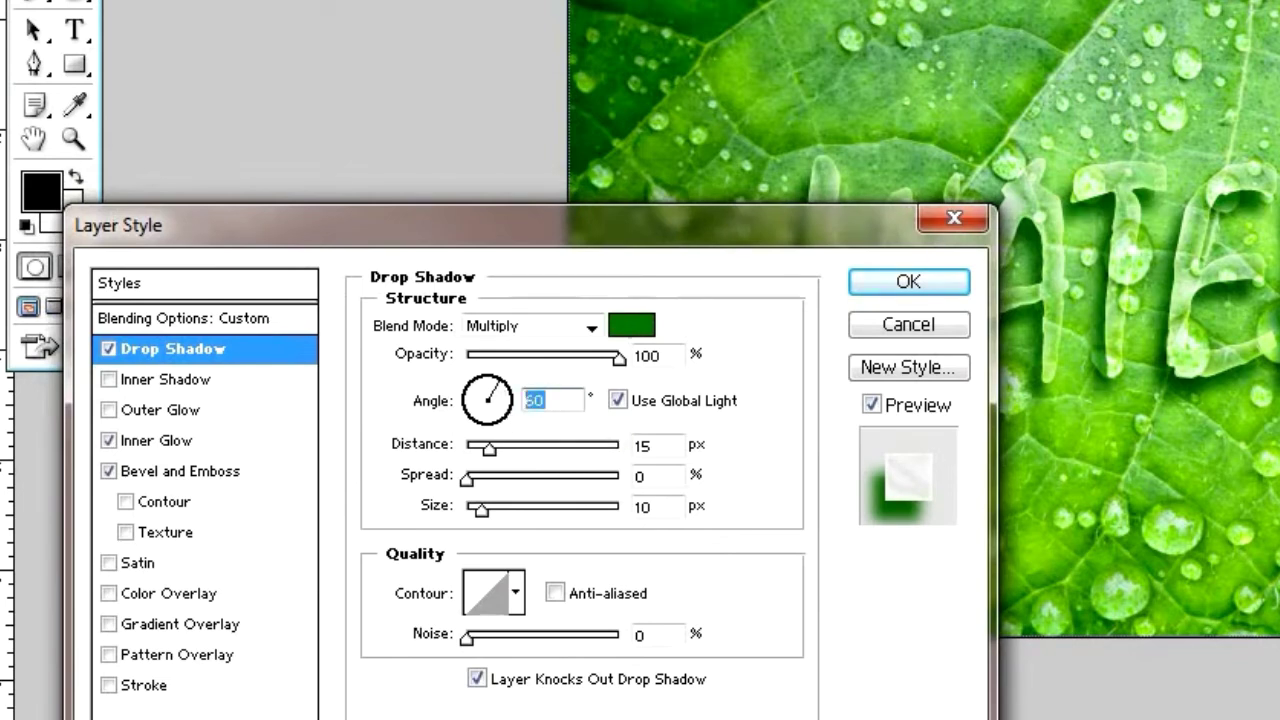
pyautogui.write('30')
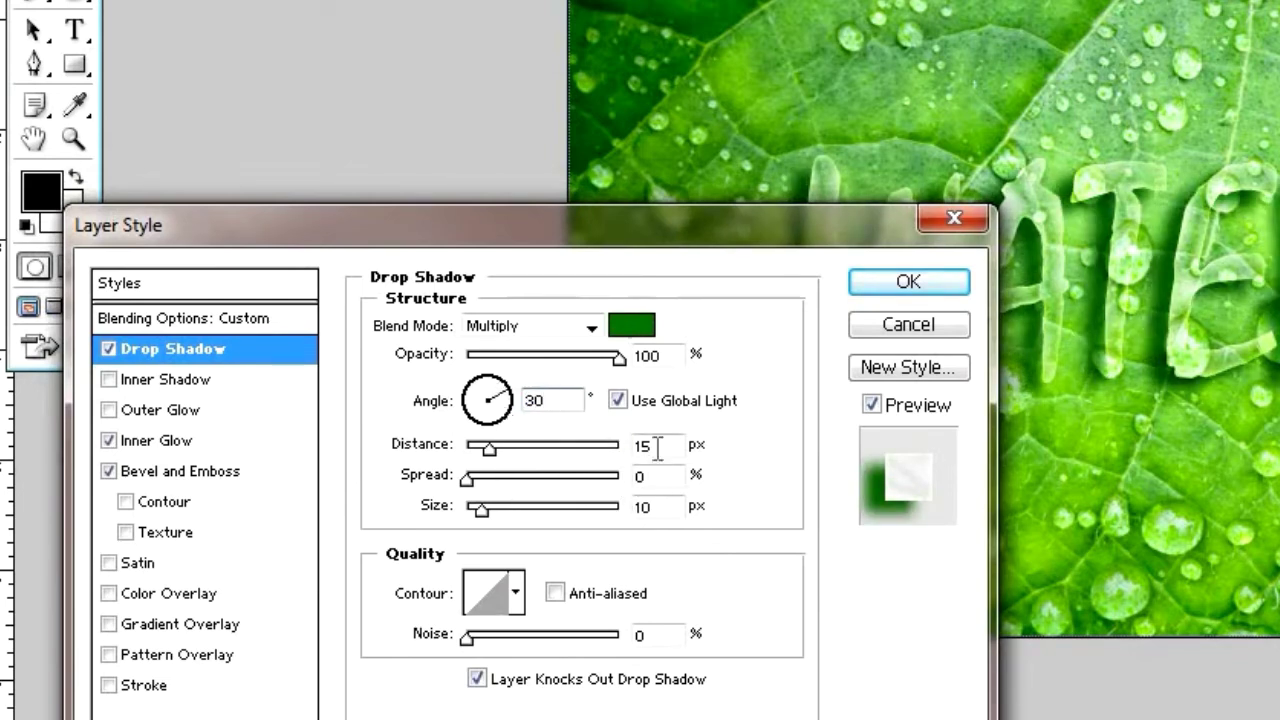
# - Try a distance of 10 px and a size of 5 px on the drop shadow, moving the dialog to inspect the whole word
pyautogui.write('10')
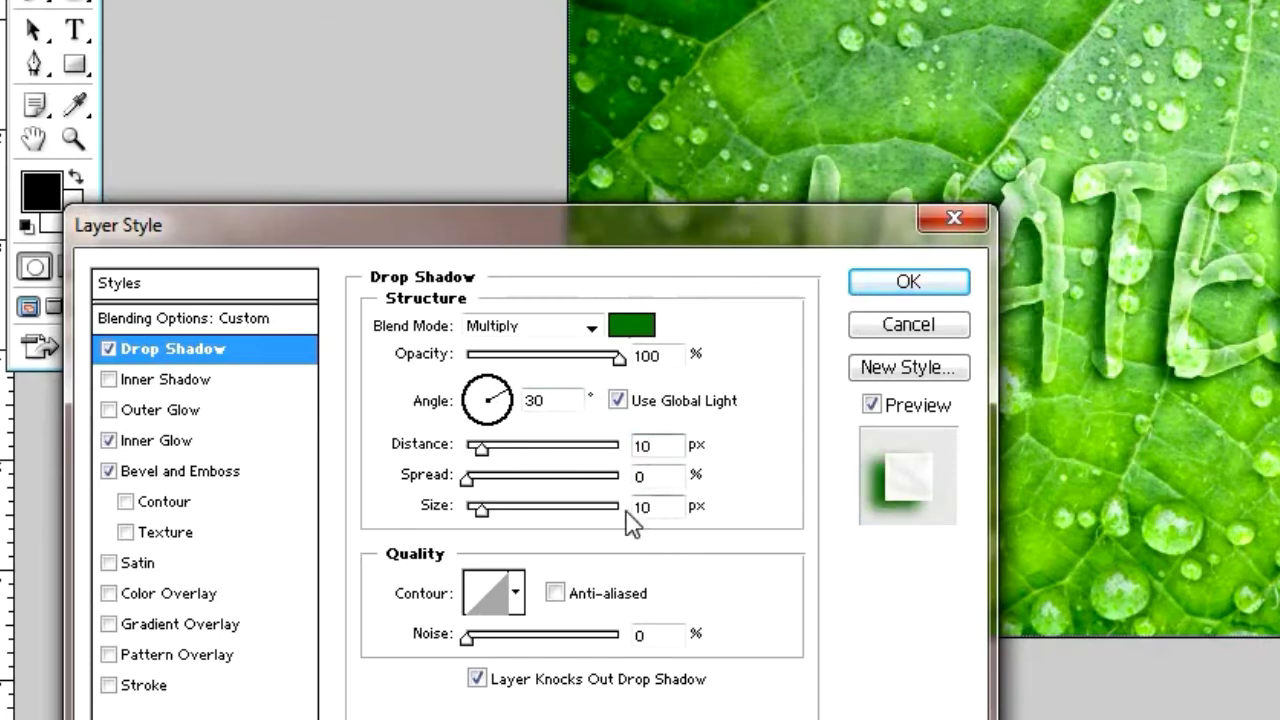
pyautogui.write('5')
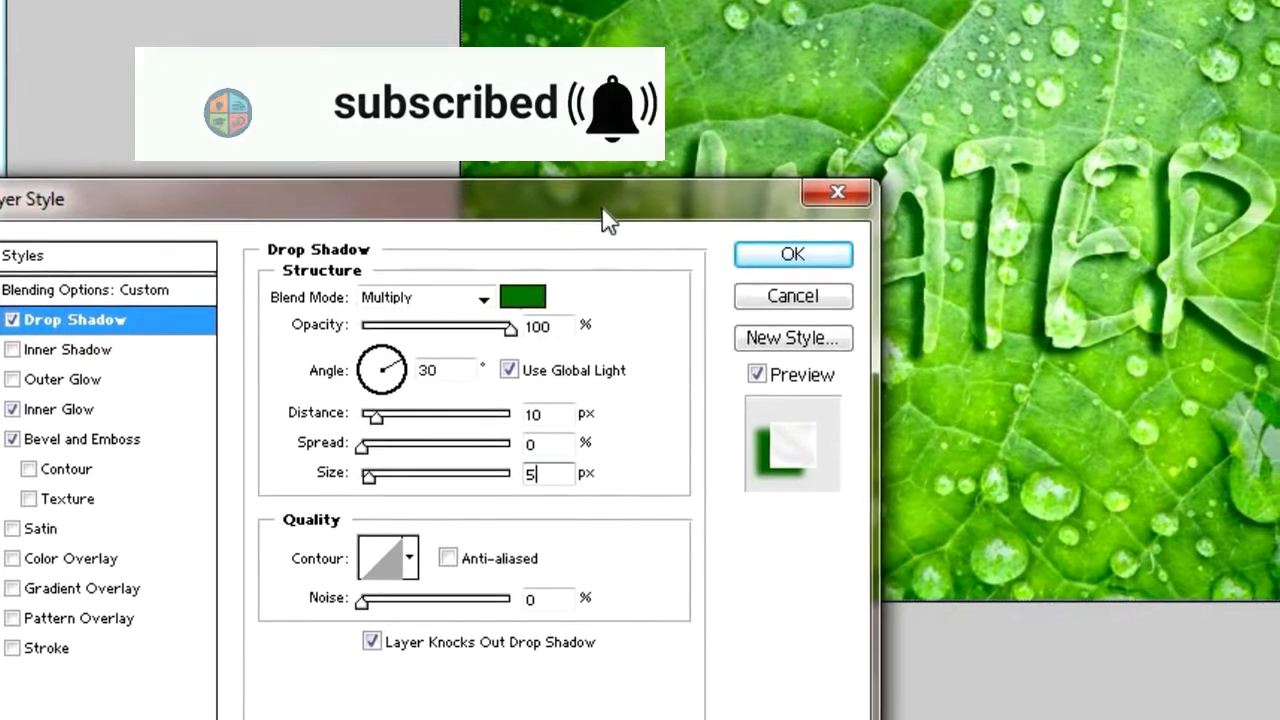
pyautogui.moveTo(616, 211); pyautogui.dragTo(855, 458)
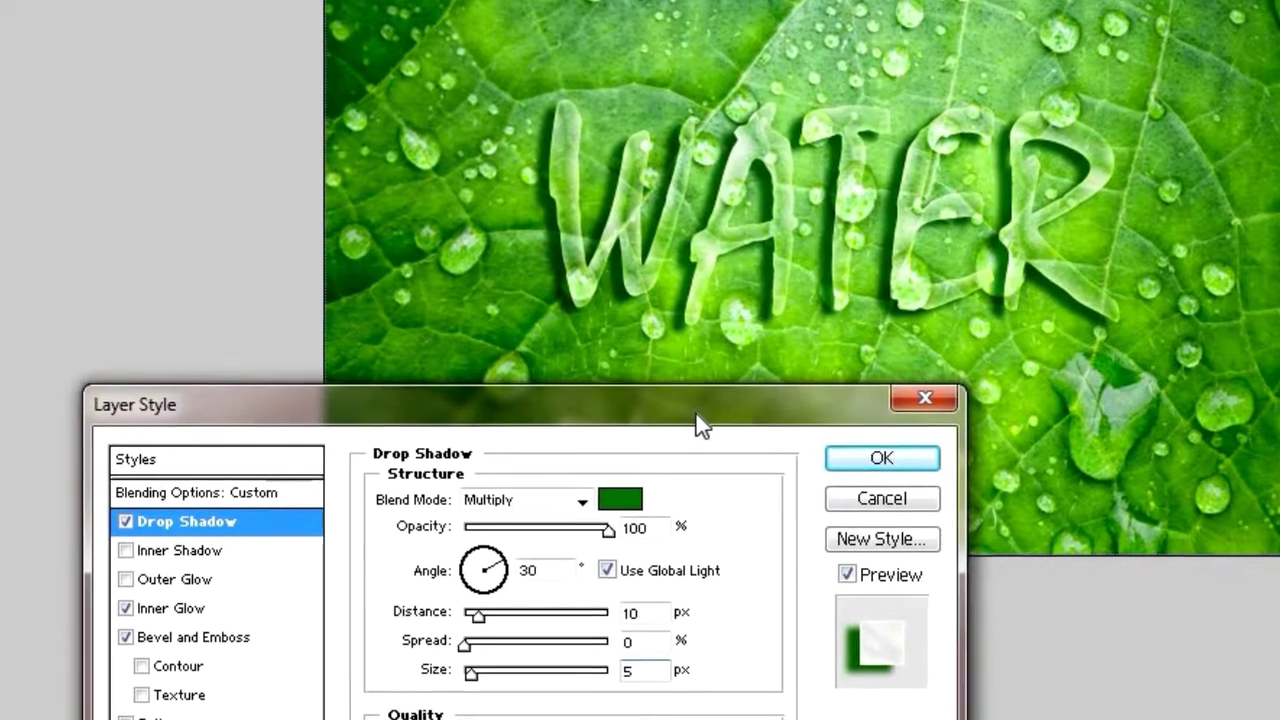
pyautogui.moveTo(700, 425); pyautogui.dragTo(659, 293)
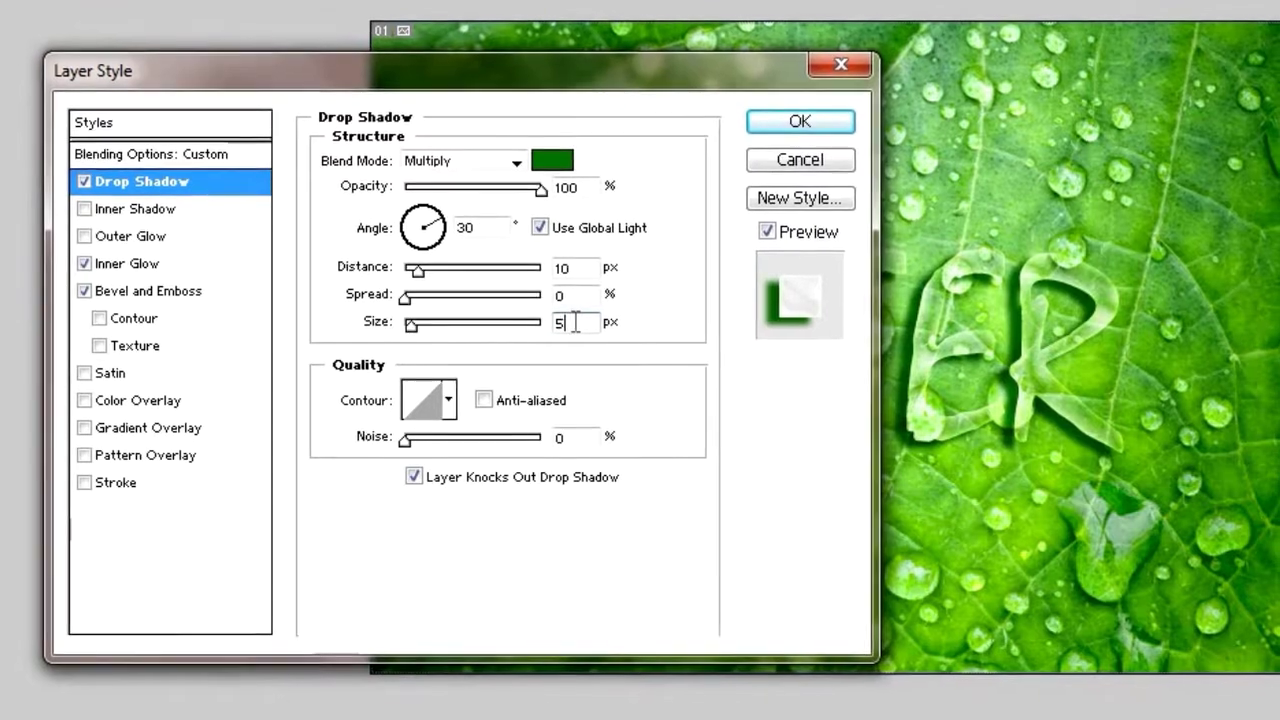
# - Set the drop shadow's size to 1 px and distance to 5 px, review the bevel settings, and apply the layer styles
pyautogui.moveTo(572, 322); pyautogui.dragTo(543, 326)
pyautogui.write('1')
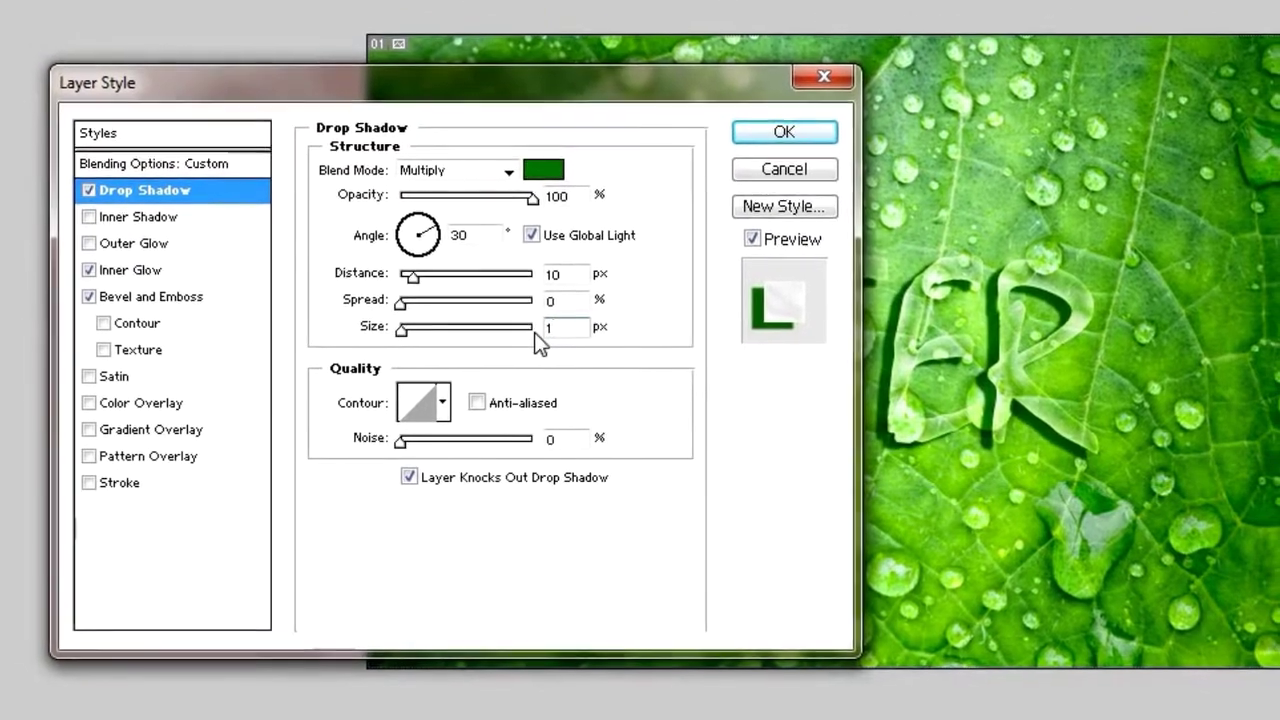
pyautogui.moveTo(578, 273); pyautogui.dragTo(536, 270)
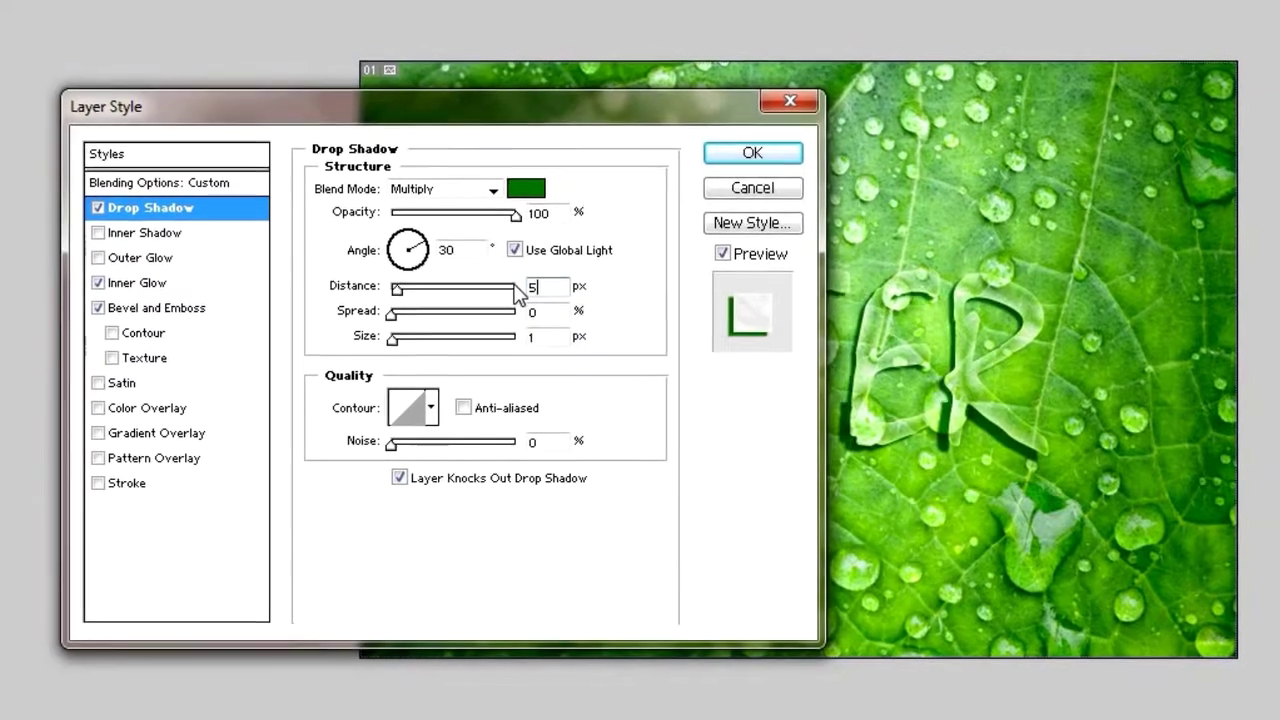
pyautogui.write('5')
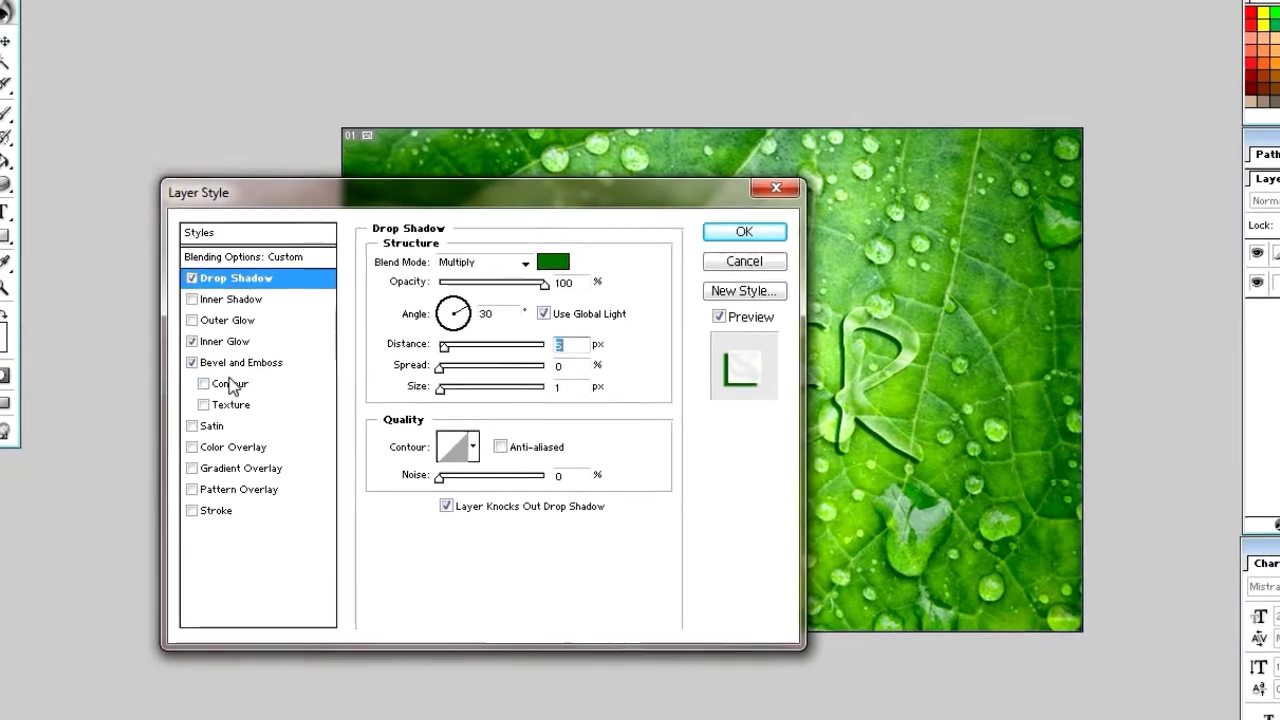
pyautogui.click(240, 361)
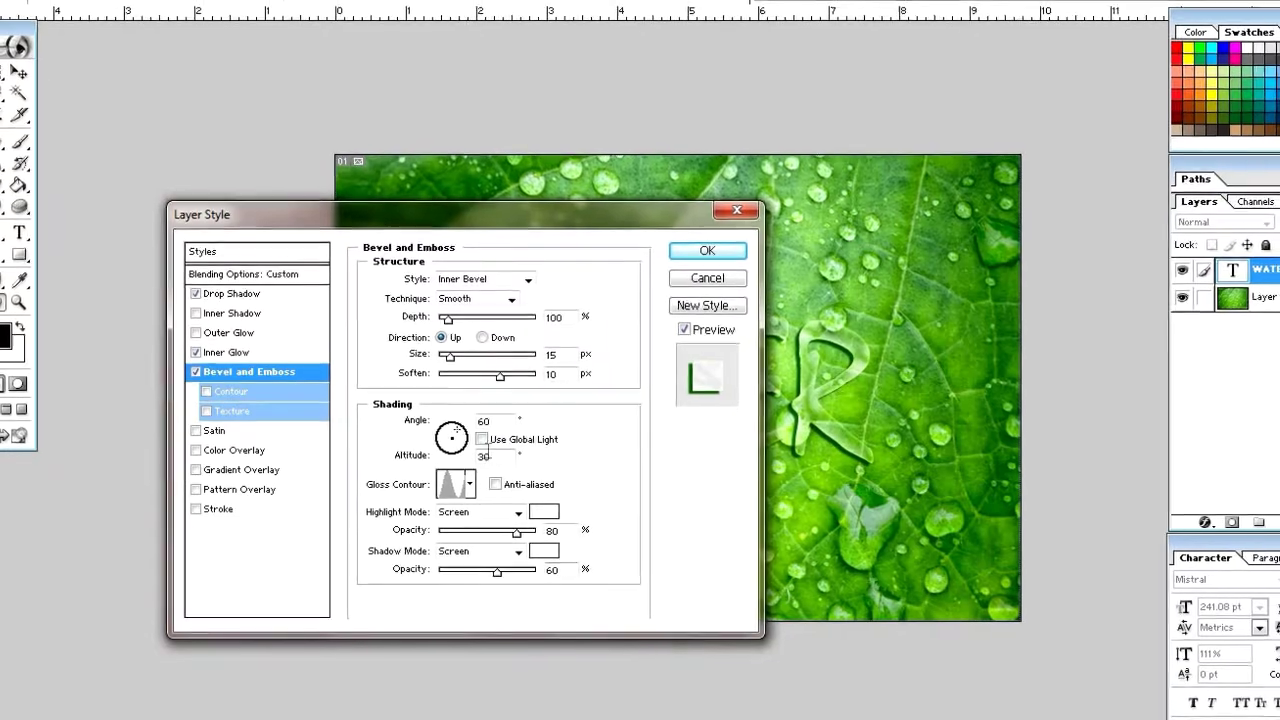
pyautogui.click(693, 257)
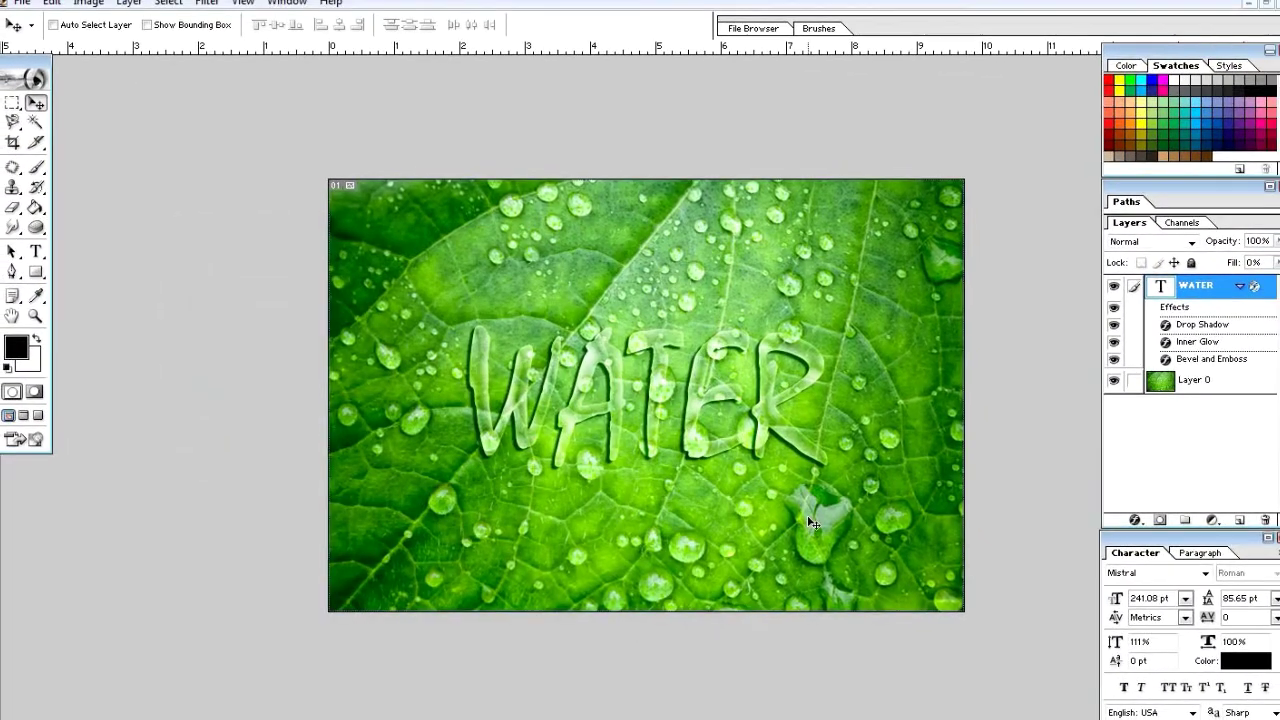